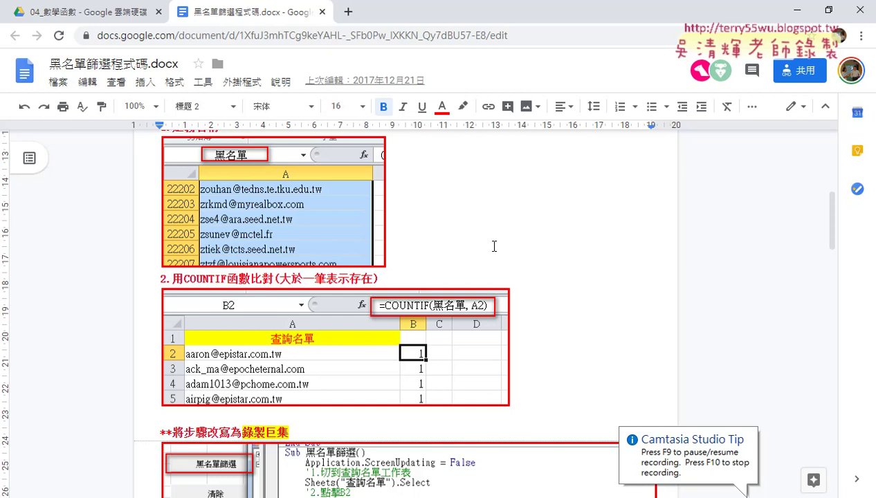
Step: Review the COUNTIF notes and VBA code in the Google Doc, then switch to the Excel workbook
scroll(494, 246, down, 1)
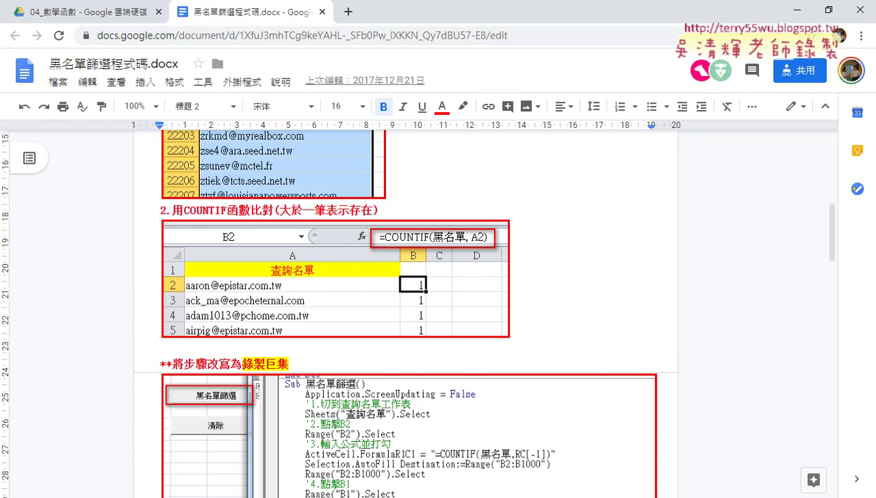
key(alt+Tab)
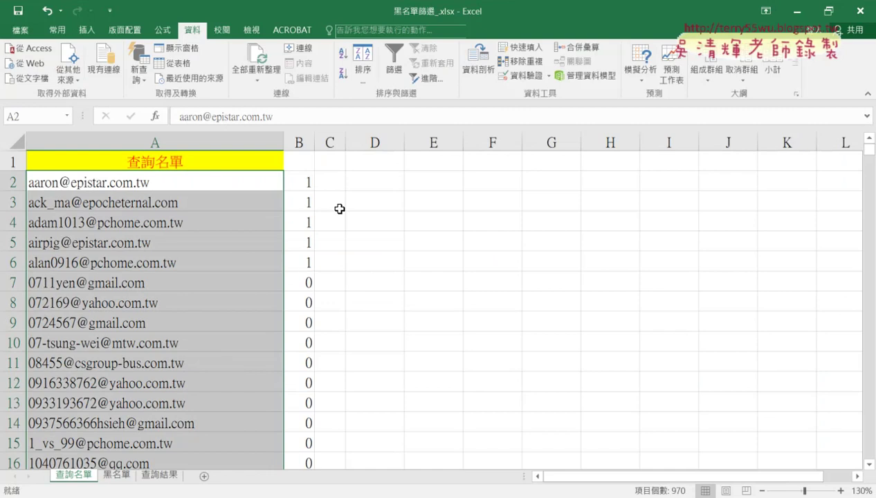
Step: Filter column B of 查詢名單 to show only rows with value 1, leaving 27 records
click(298, 161)
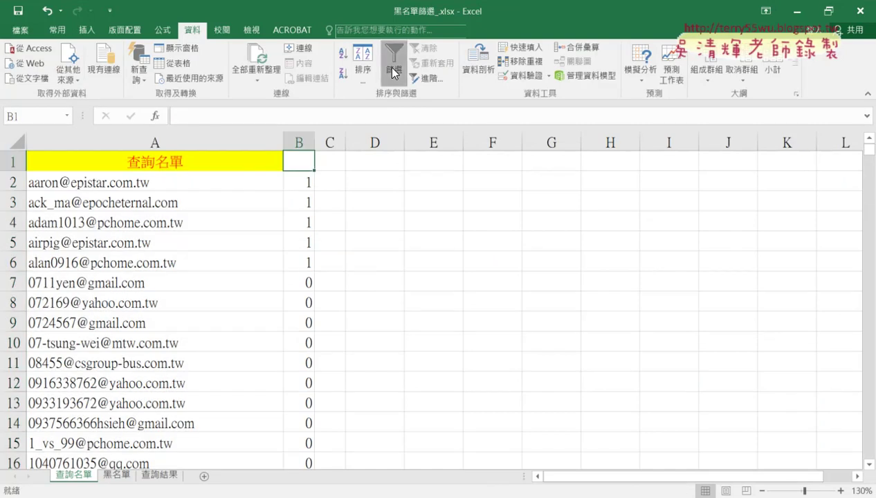
click(392, 66)
click(306, 165)
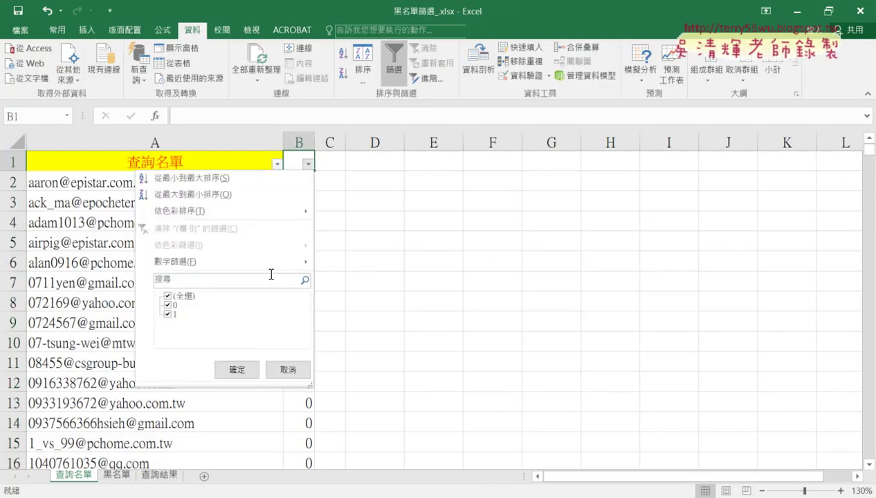
click(167, 297)
click(167, 298)
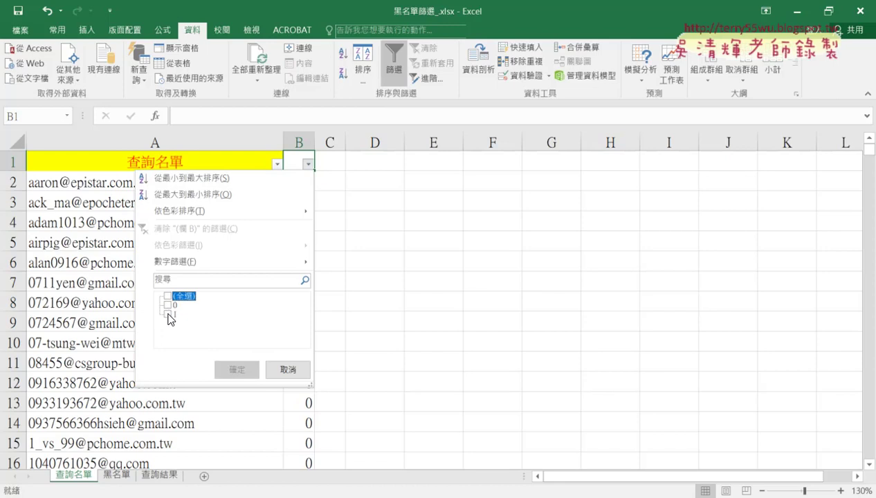
click(171, 315)
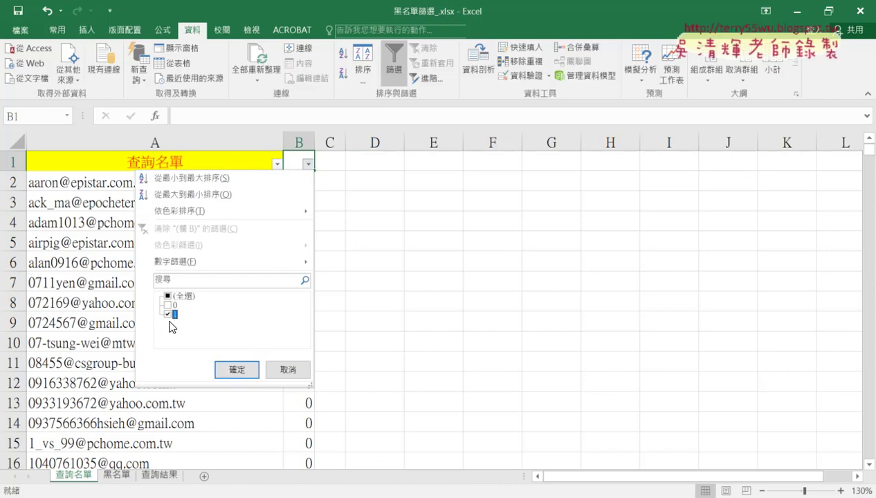
click(236, 370)
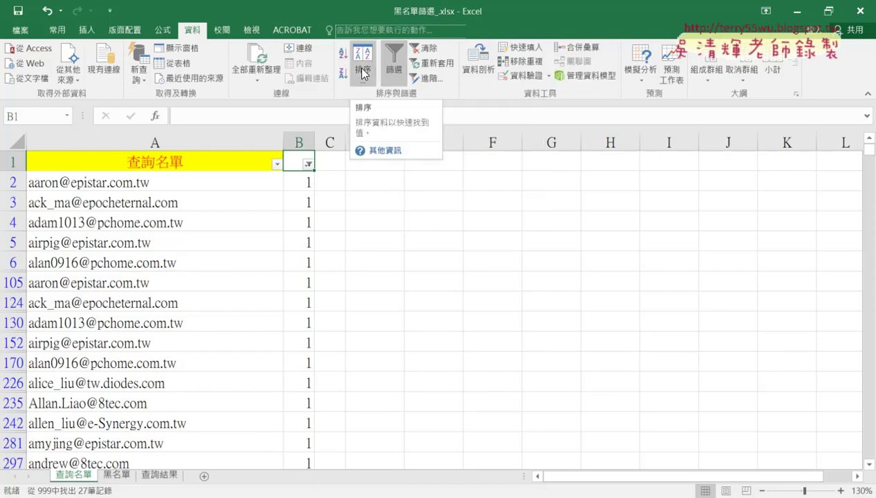
Step: Select the filtered addresses in column A, then cut the 查詢黑名單_表單 button from 查詢結果
click(205, 183)
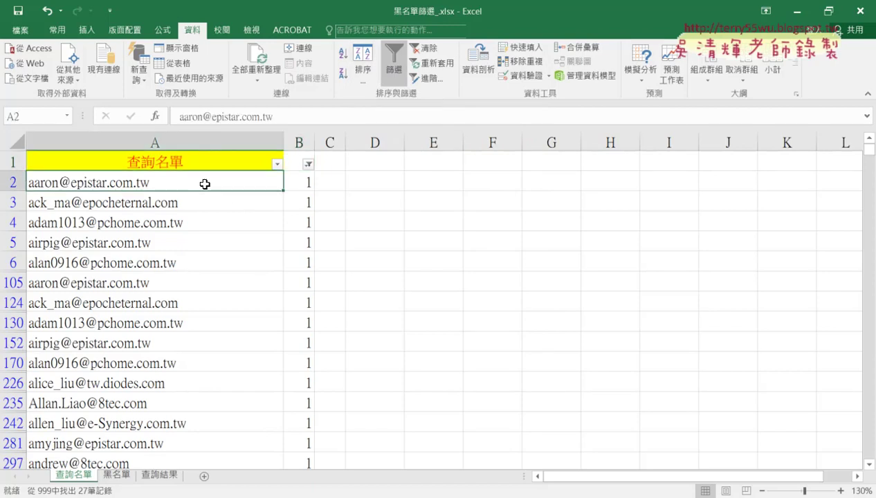
key(ctrl+shift+Down)
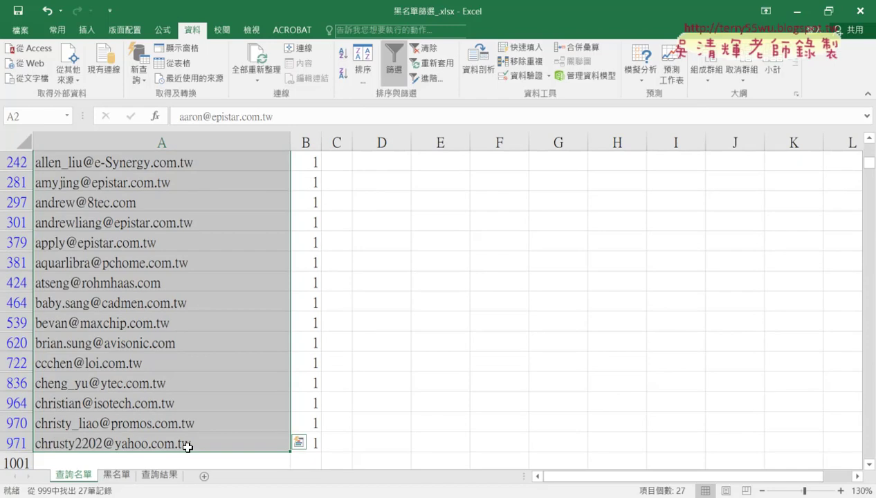
click(164, 476)
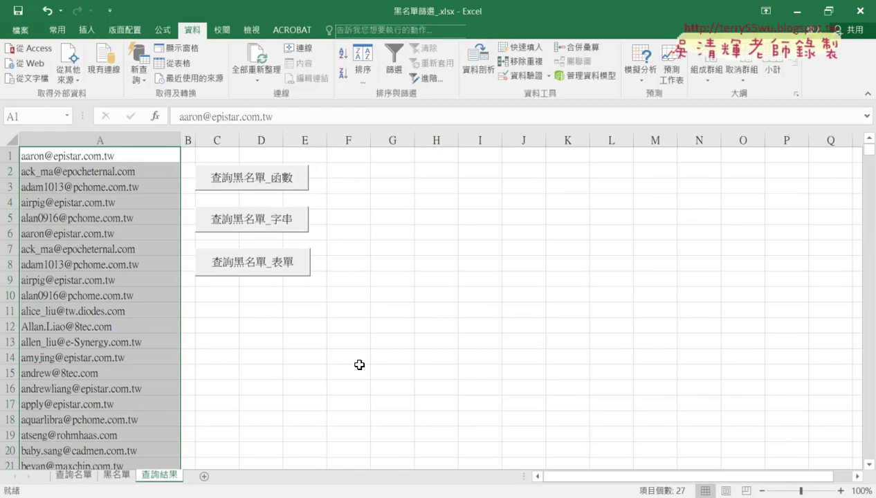
right_click(289, 269)
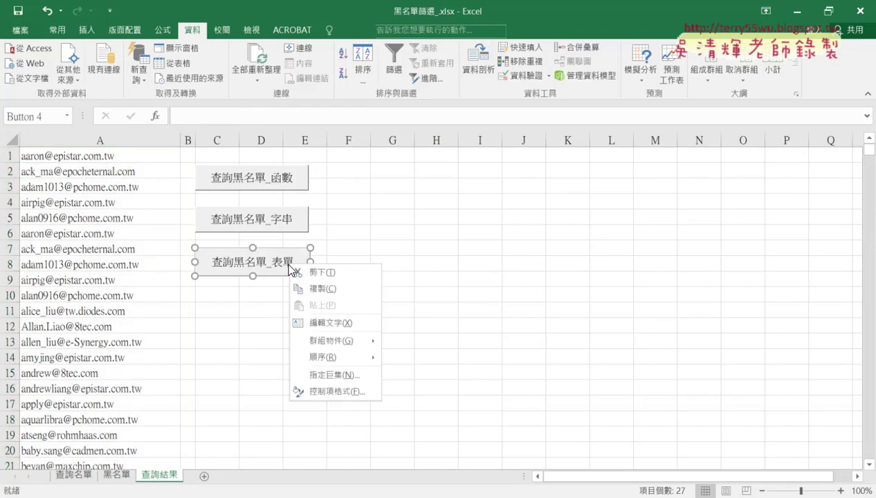
click(318, 248)
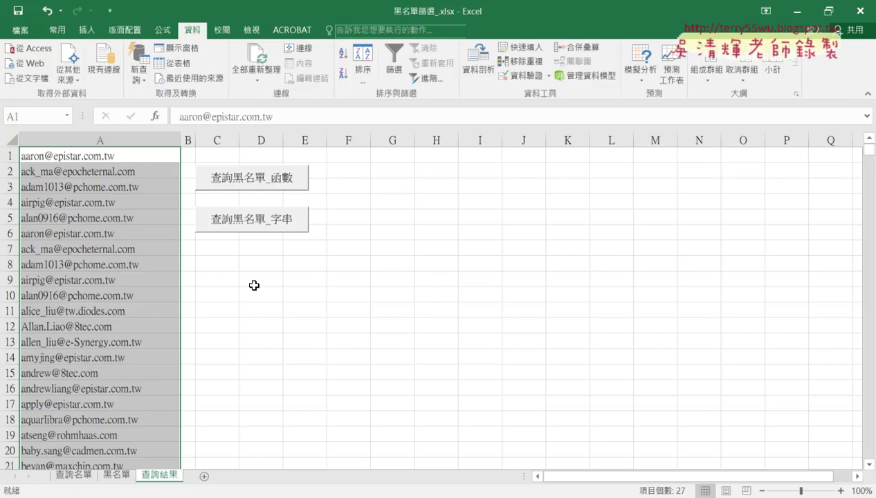
Step: On 查詢名單, turn off the column B filter so all rows with 0 and 1 show
click(73, 475)
scroll(356, 350, up, 2)
scroll(356, 351, up, 3)
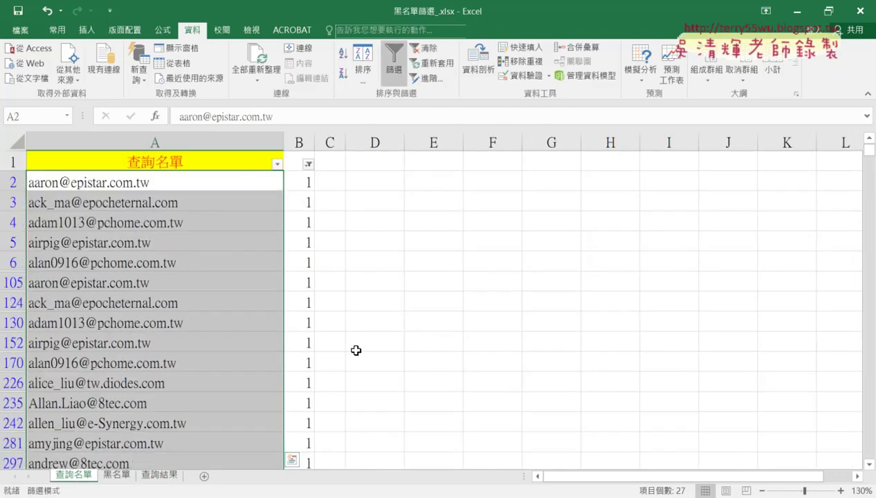
click(298, 160)
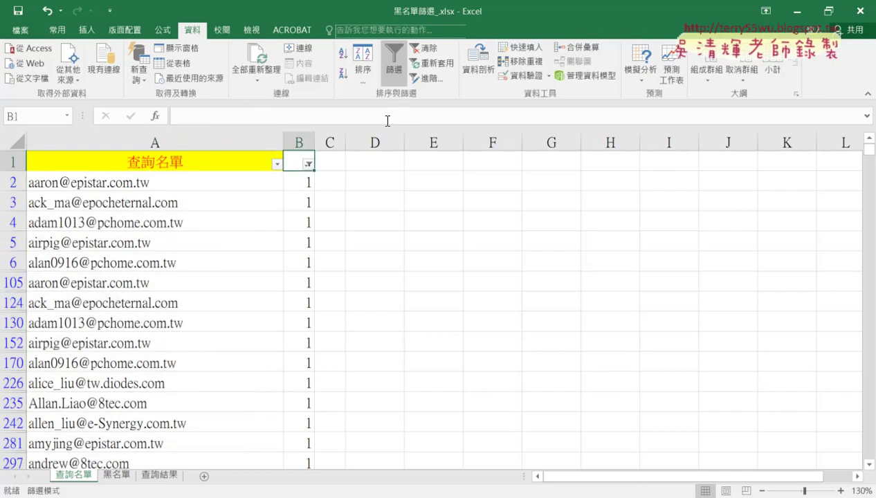
click(394, 62)
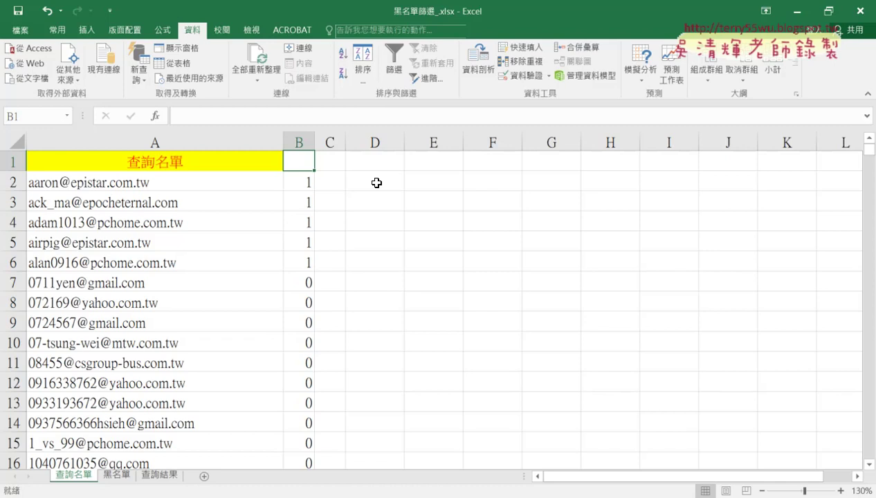
click(110, 11)
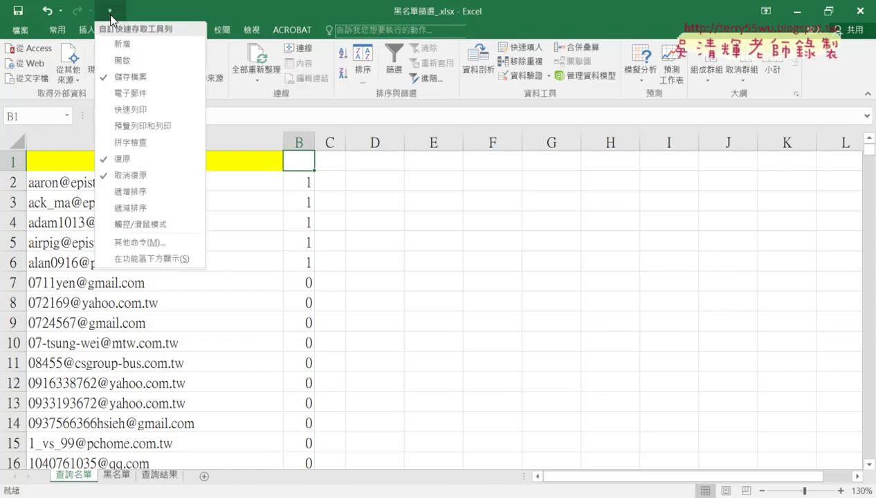
Step: Enable the 開發人員 tab under 自訂功能區 in Excel's options
click(123, 240)
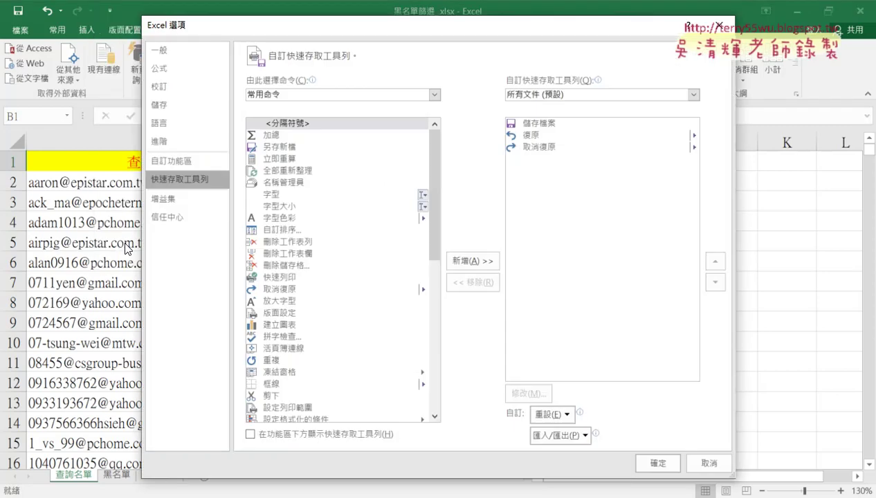
click(171, 160)
click(510, 302)
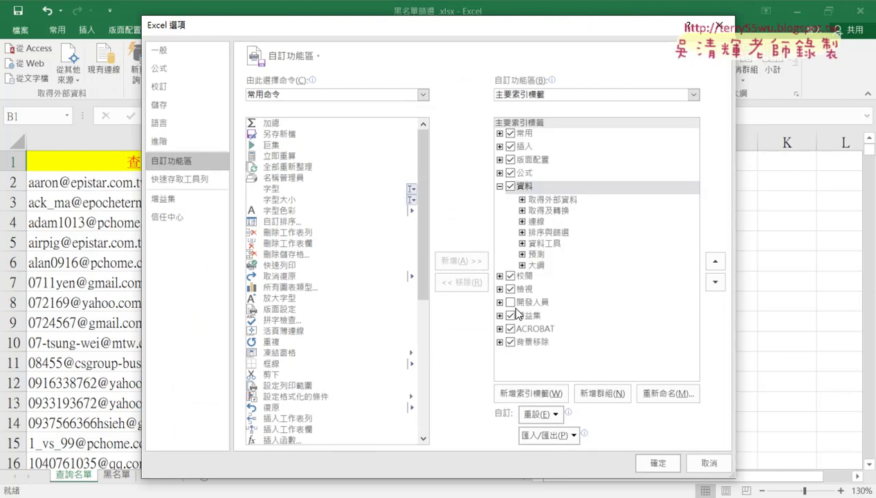
click(656, 462)
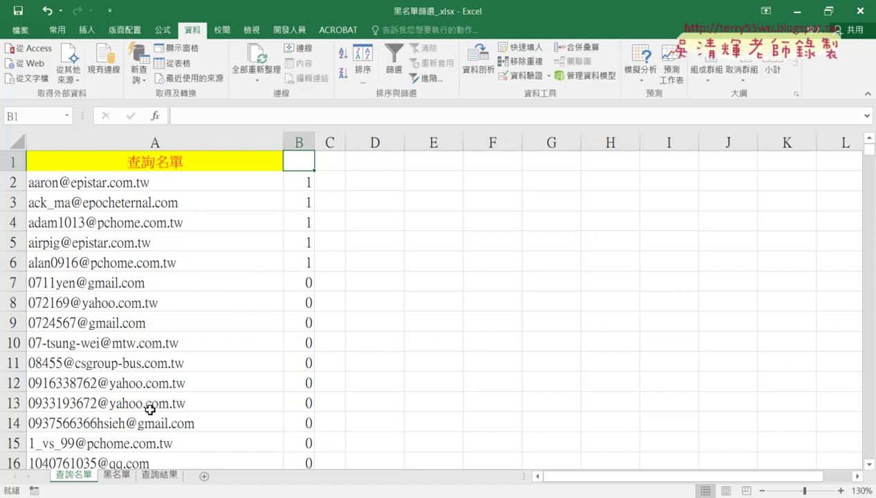
Step: Check the 27 addresses on 查詢結果, deselect column A, and return to 查詢名單
click(162, 474)
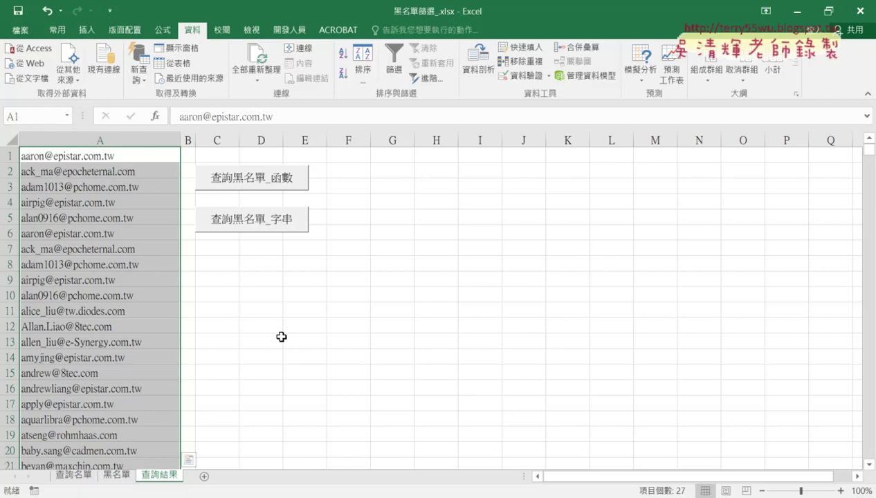
click(282, 337)
click(75, 476)
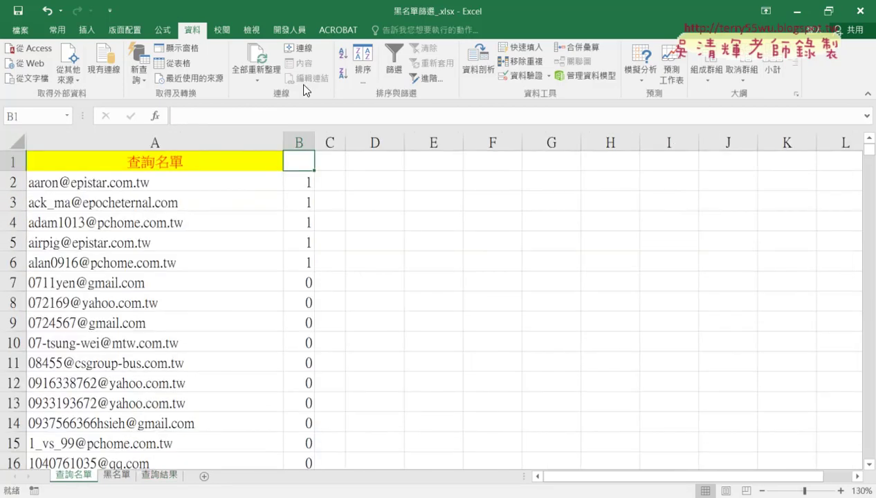
Step: Show the 開發人員 ribbon and its 錄製巨集 command, then go to the 查詢結果 sheet
click(289, 30)
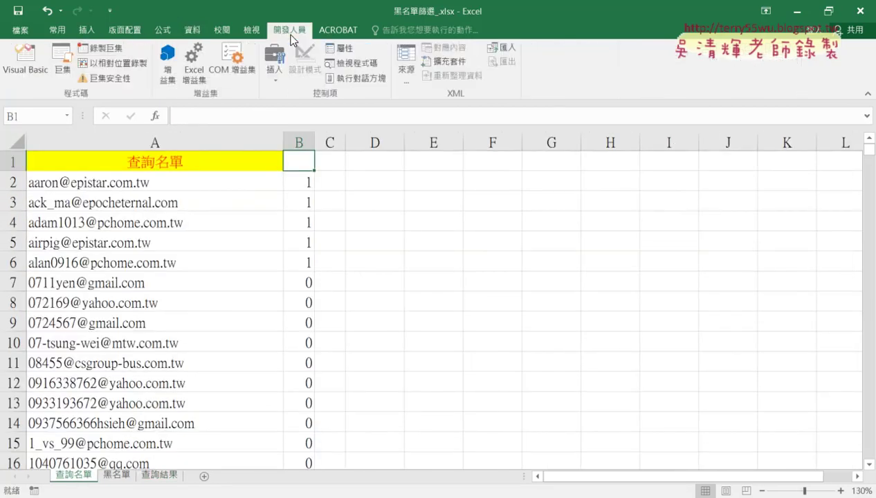
click(96, 55)
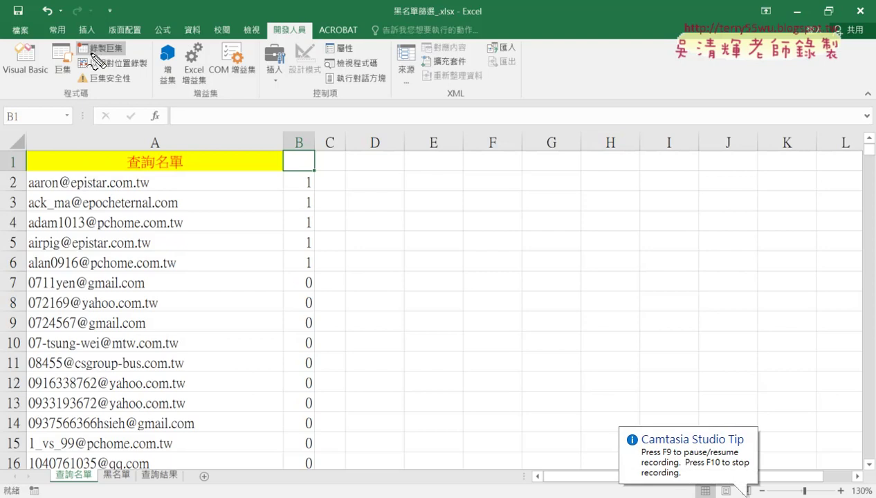
drag(69, 53, 130, 48)
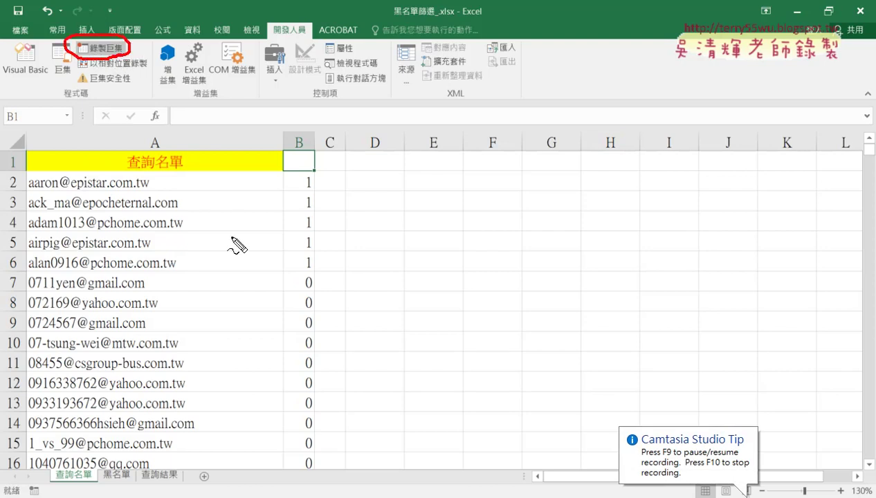
key(Escape)
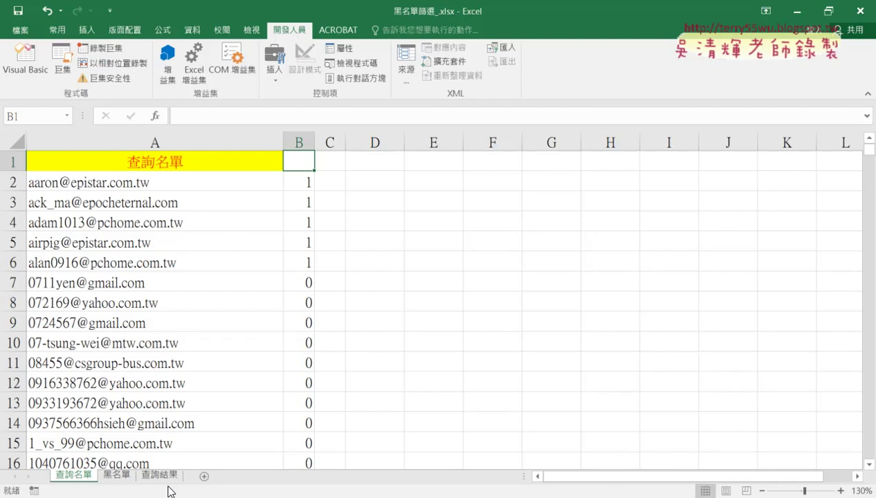
click(164, 476)
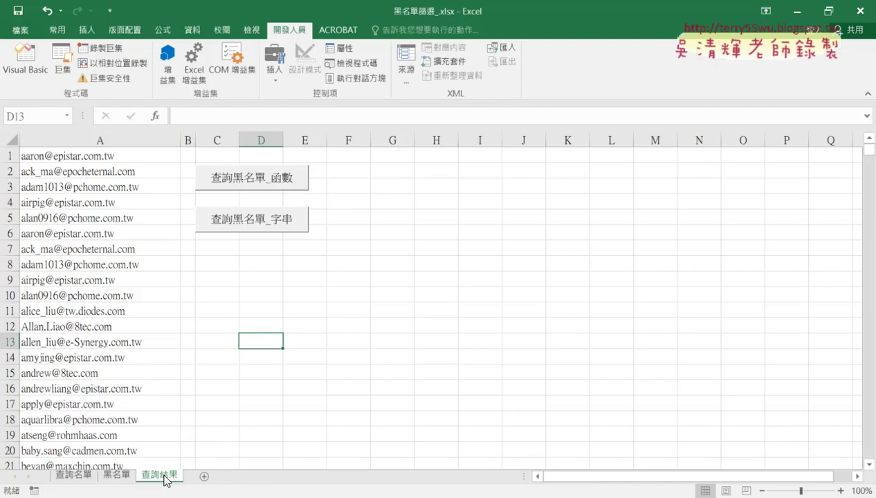
Step: Select the email list in column A of 查詢結果, delete it, and deselect
click(127, 154)
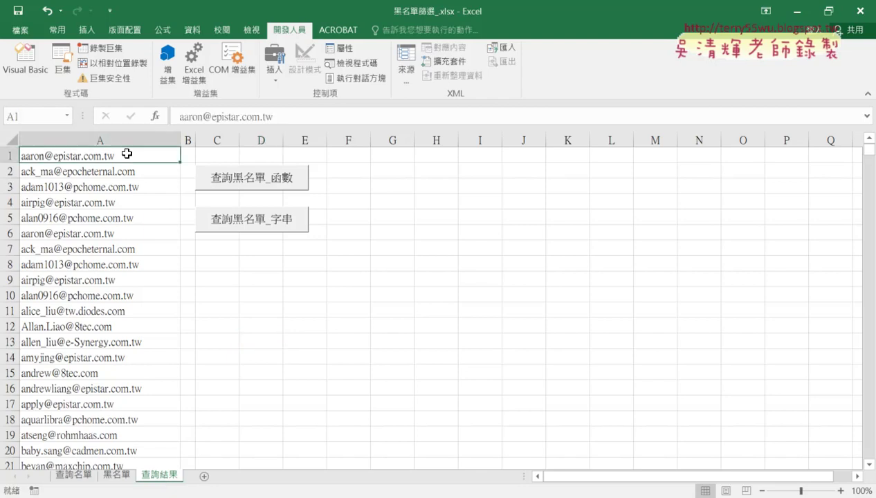
key(ctrl+shift+Down)
key(Delete)
scroll(127, 154, up, 3)
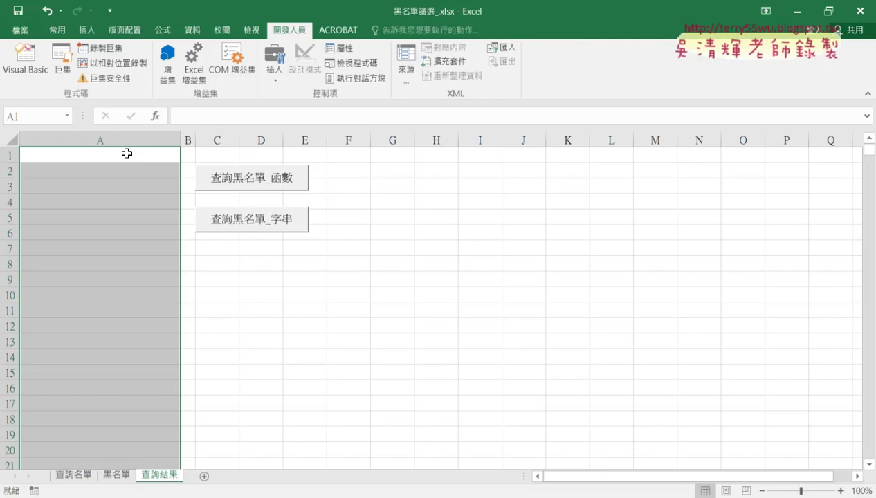
click(359, 262)
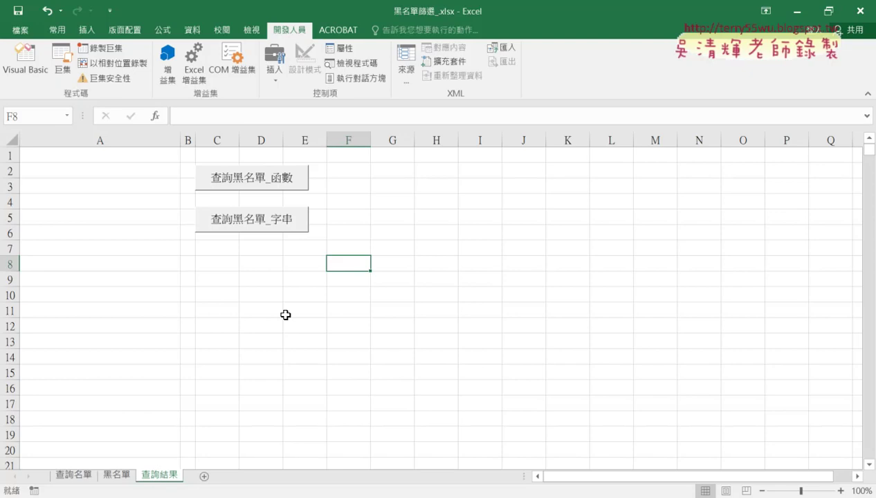
click(284, 273)
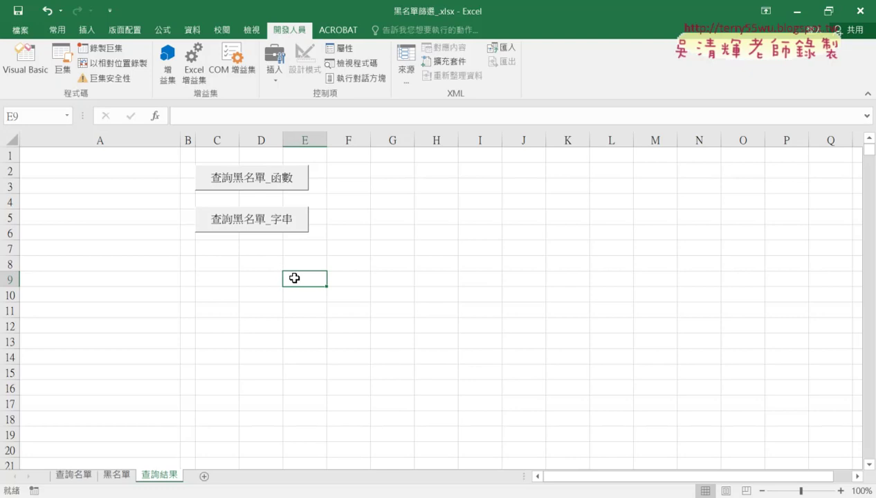
Step: Confirm =COUNTIF(黑名單,A2) in B2 of 查詢名單 and fill it down column B
click(74, 476)
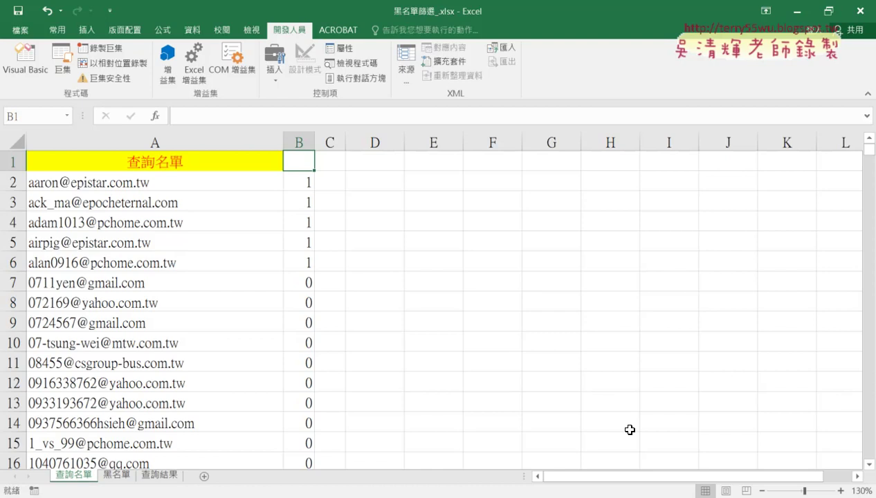
click(298, 183)
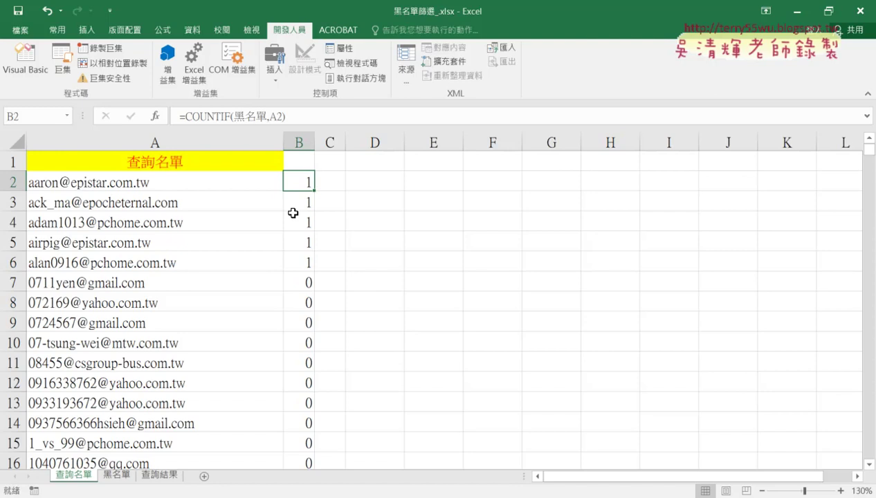
click(212, 116)
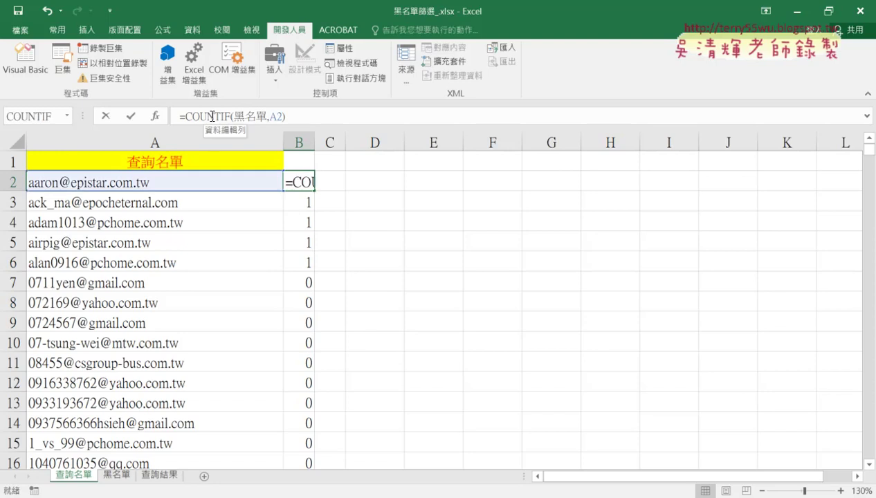
click(131, 116)
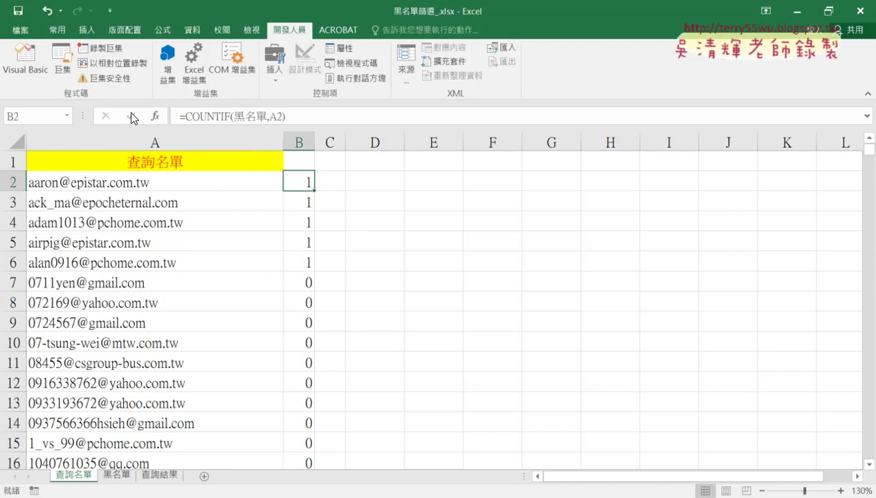
double_click(314, 190)
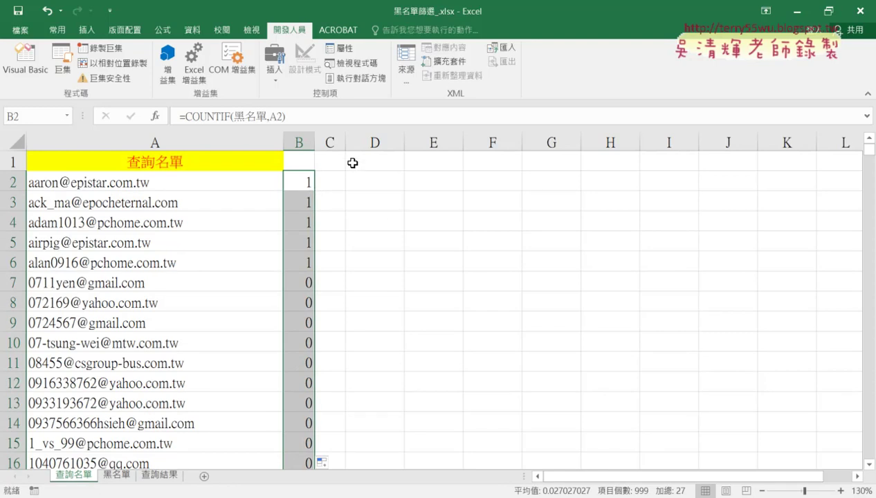
click(301, 158)
key(shift+Down)
key(shift+Down)
click(301, 158)
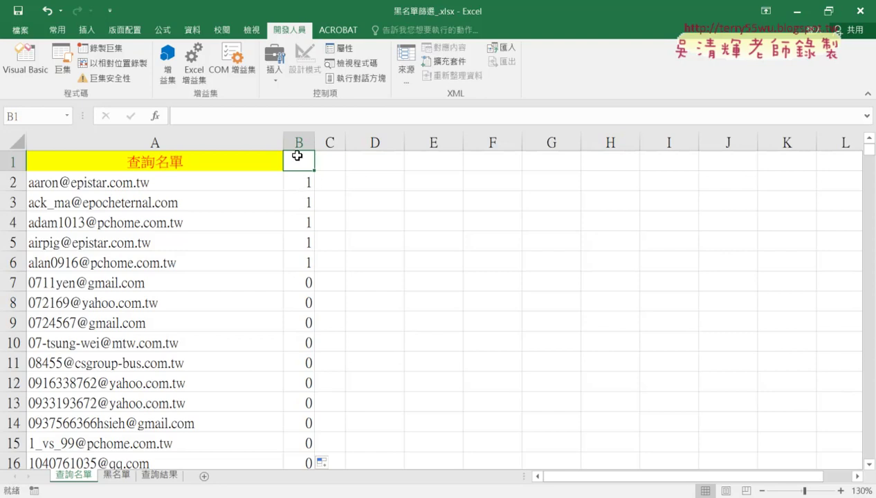
click(194, 31)
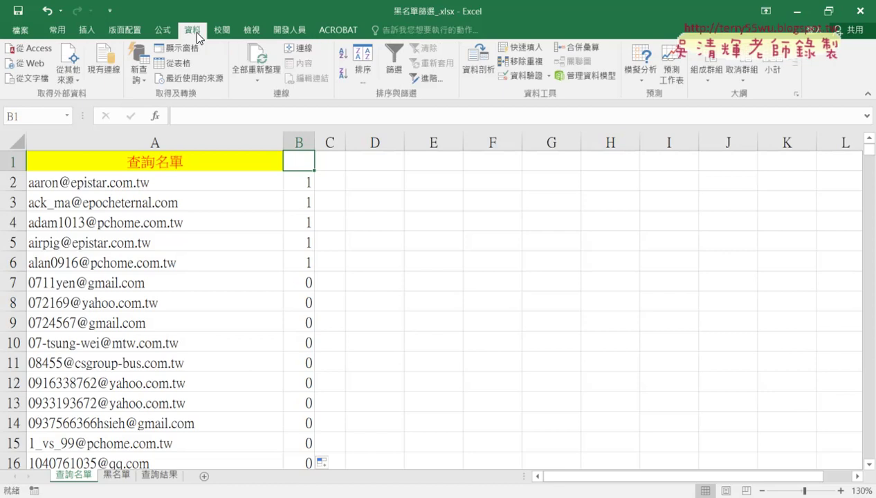
Step: Filter column B of 查詢名單 to show only rows with value 1
click(393, 63)
click(308, 164)
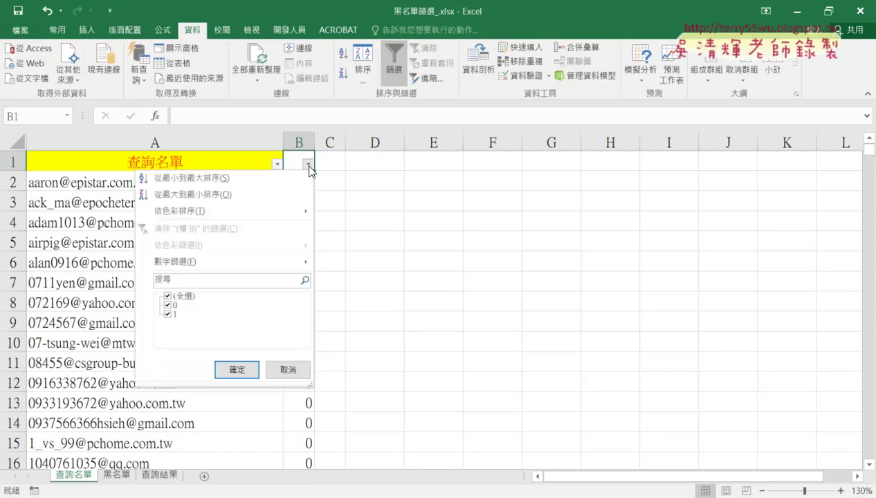
click(167, 296)
click(167, 313)
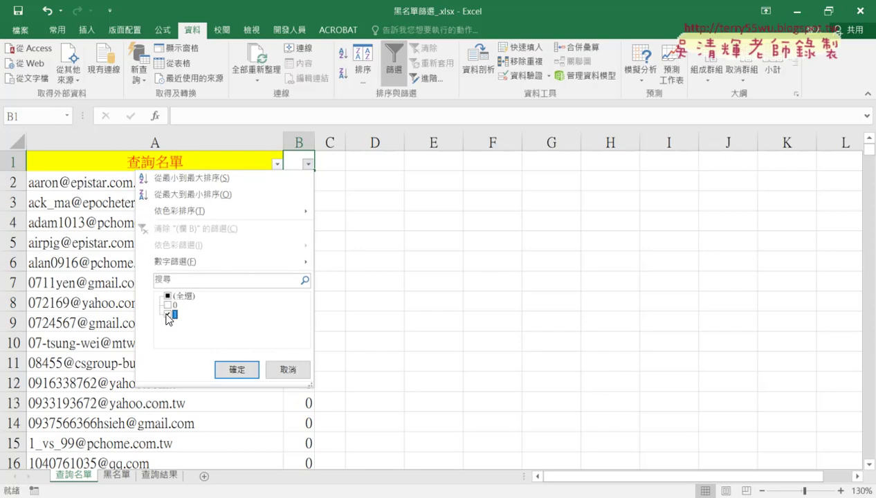
click(237, 370)
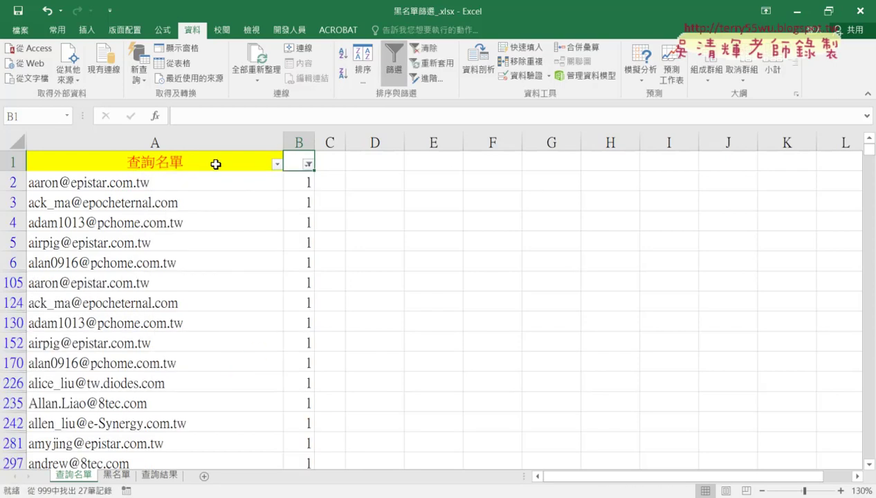
Step: Copy the 27 visible email addresses from A2 downward
click(182, 183)
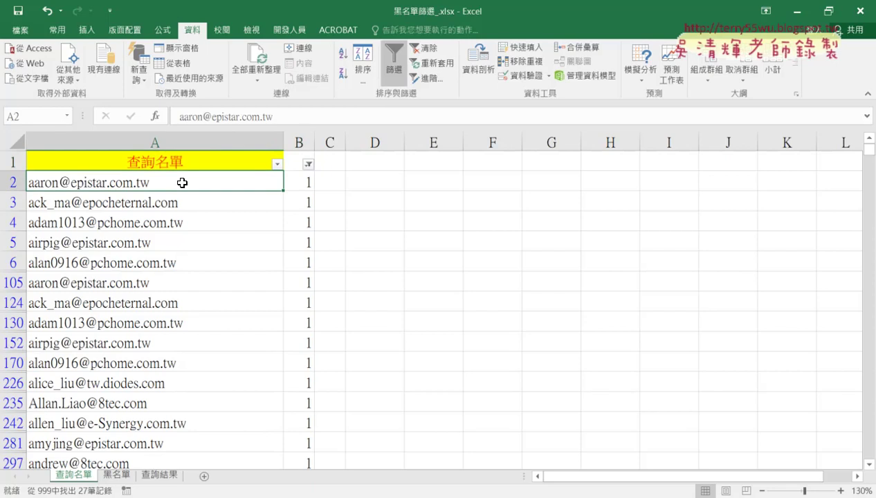
key(ctrl+shift+Down)
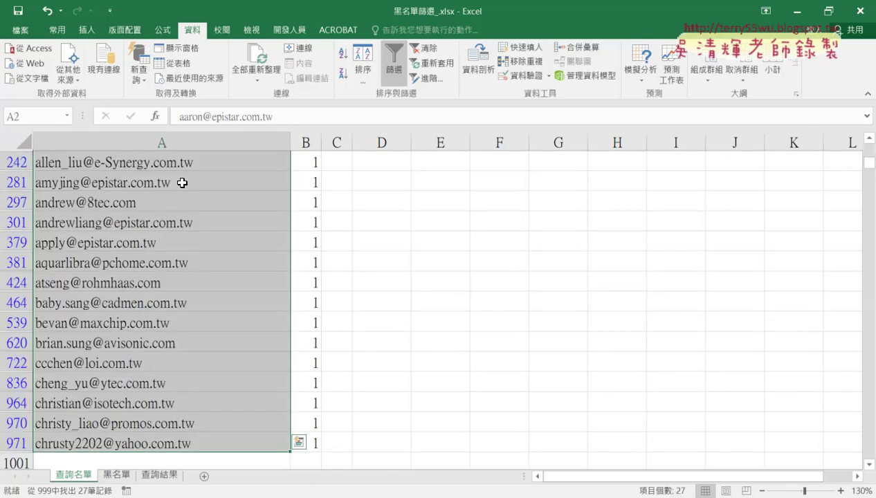
key(ctrl+c)
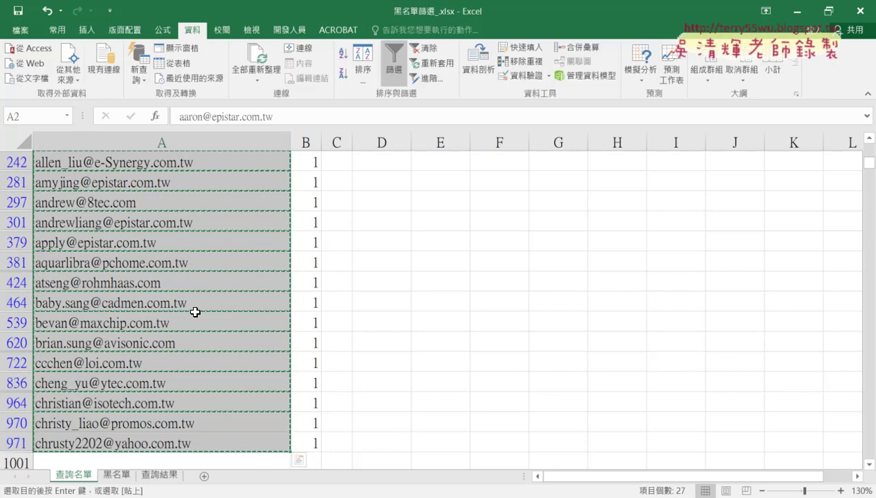
Step: Paste the copied addresses into column A of 查詢結果 starting at A1
click(164, 475)
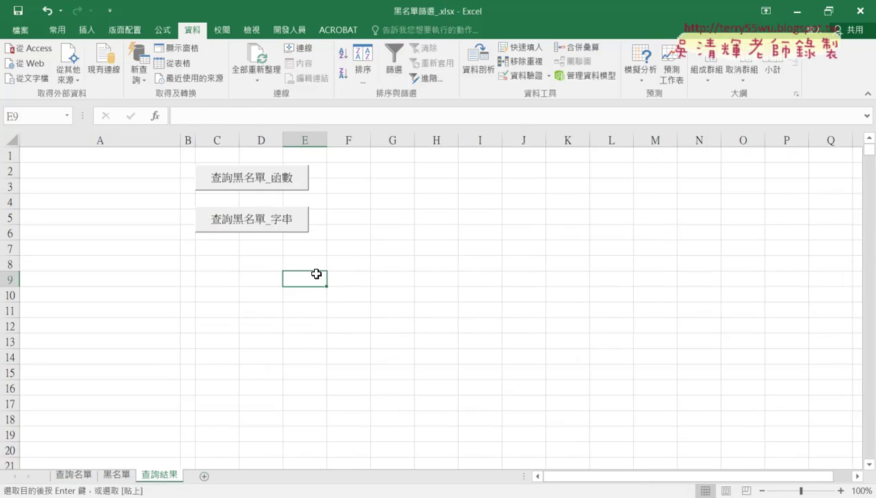
click(137, 157)
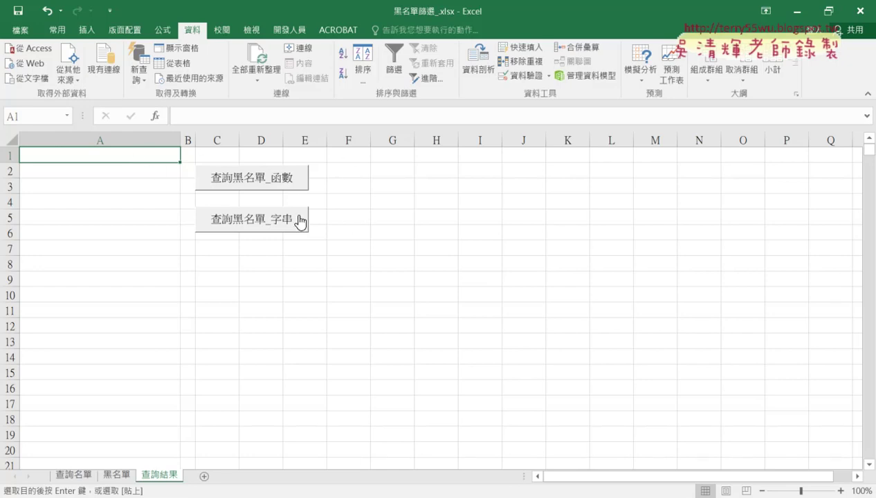
click(248, 222)
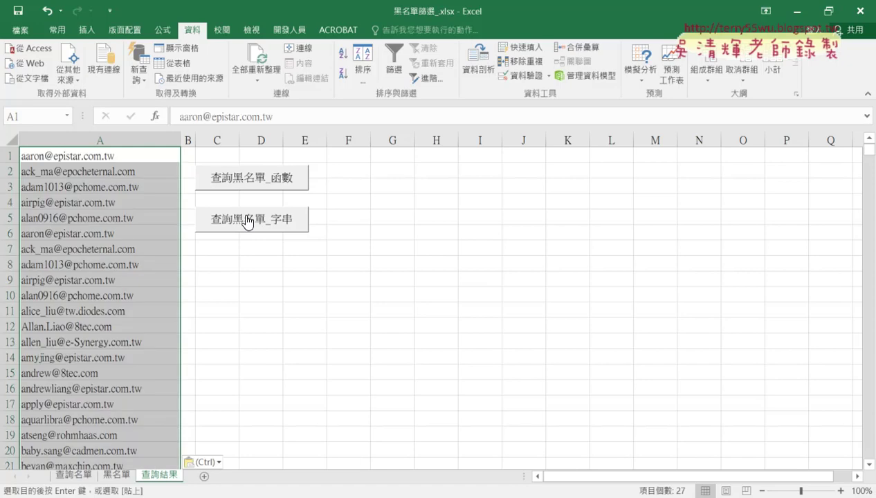
click(327, 279)
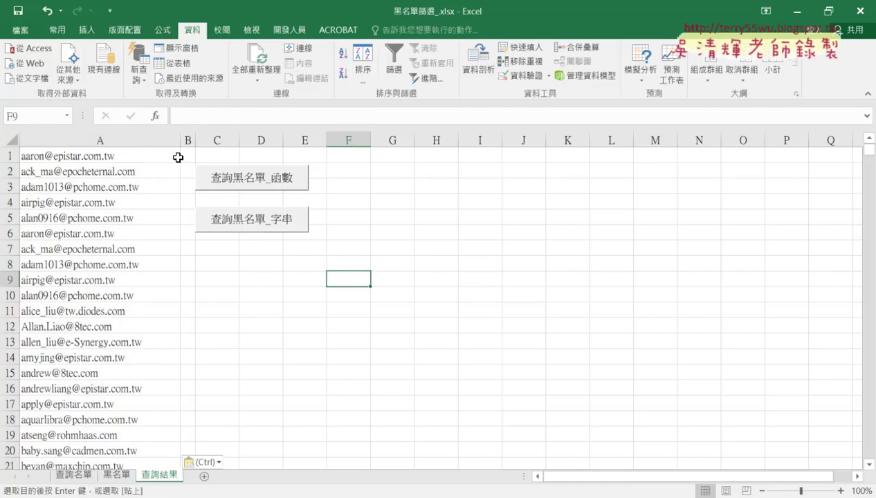
Step: Clear the pasted addresses from column A, leaving only the two buttons
click(147, 158)
key(ctrl+shift+Down)
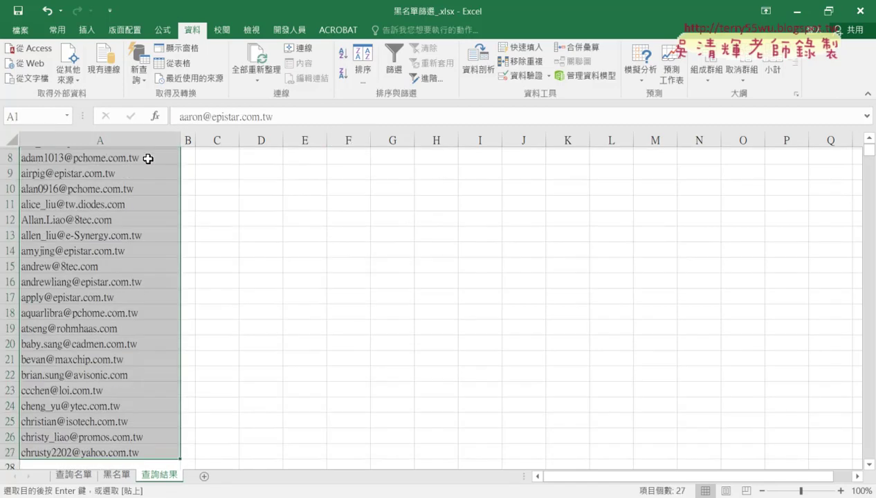
key(Delete)
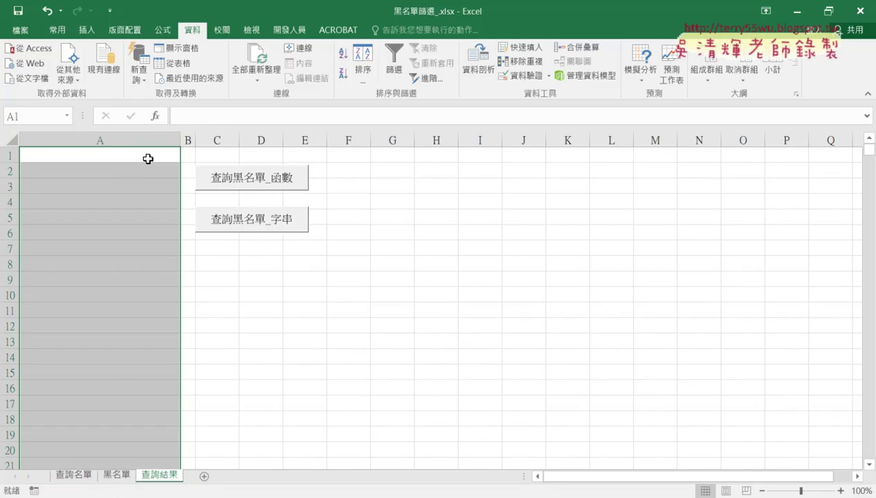
click(368, 249)
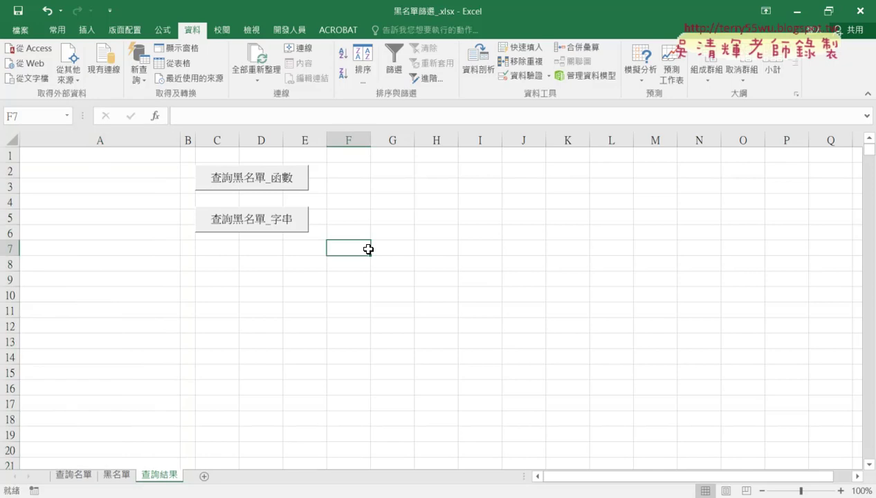
Step: Name a new macro 黑名單篩選 in this workbook and begin recording it
click(282, 32)
click(117, 46)
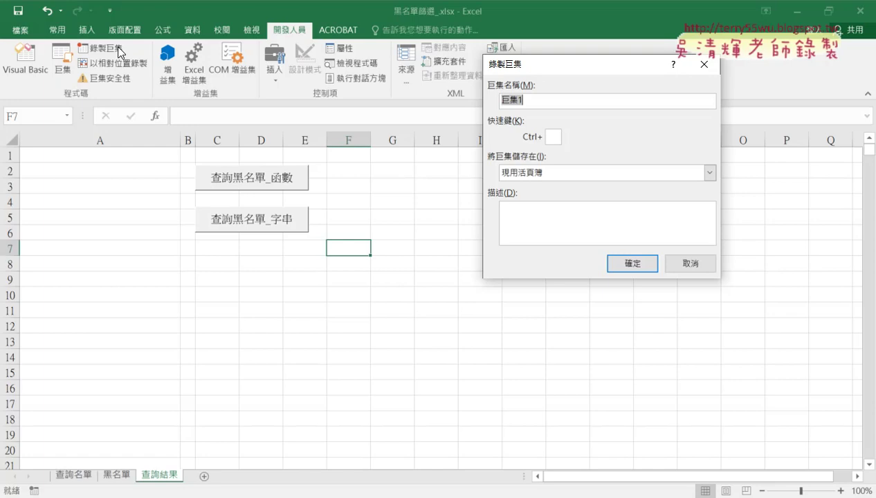
text(黑)
text(ㄇㄧ)
text(名單篩ㄒ)
text(選)
key(Return)
click(633, 264)
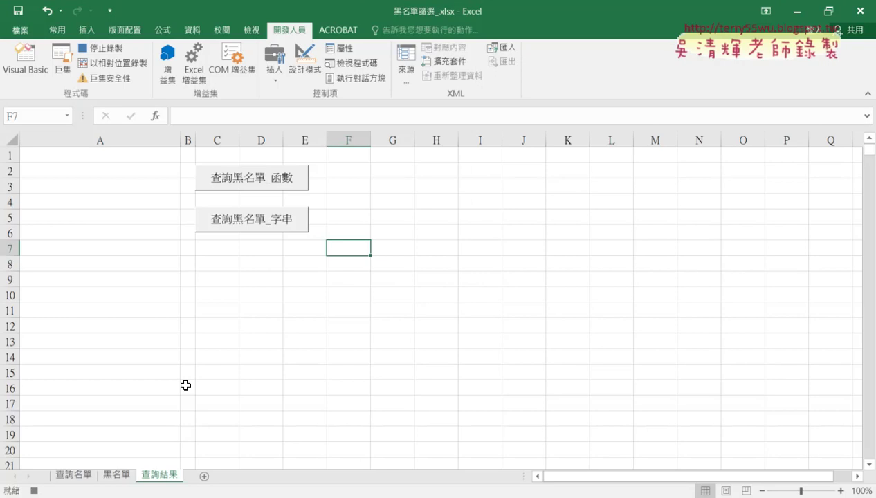
Step: On 查詢名單, reconfirm B2's COUNTIF formula and fill it down column B
click(75, 475)
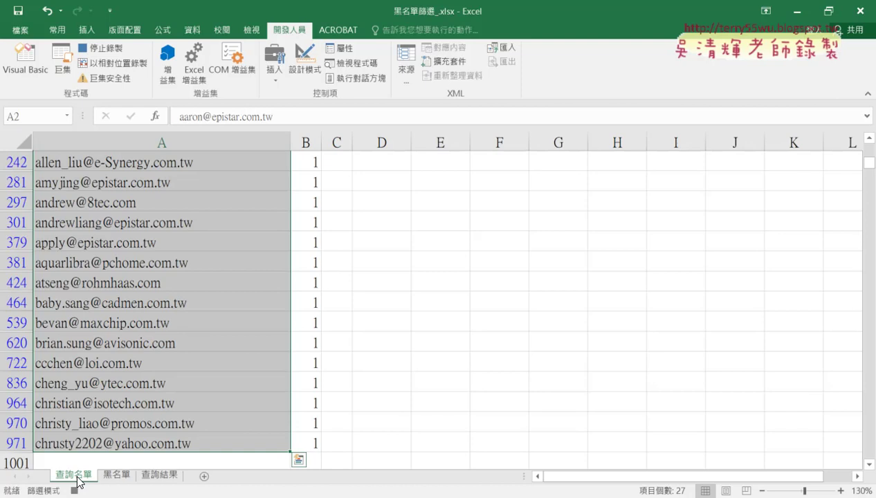
click(869, 167)
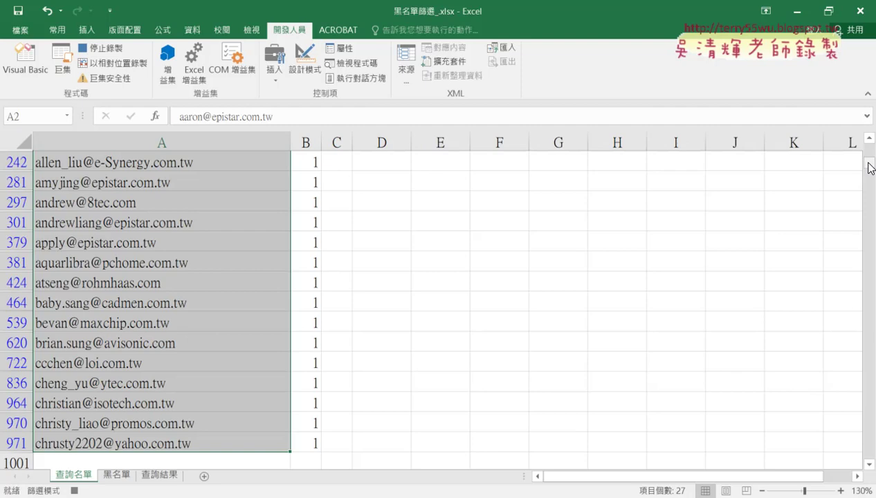
scroll(869, 167, up, 1)
scroll(867, 167, up, 4)
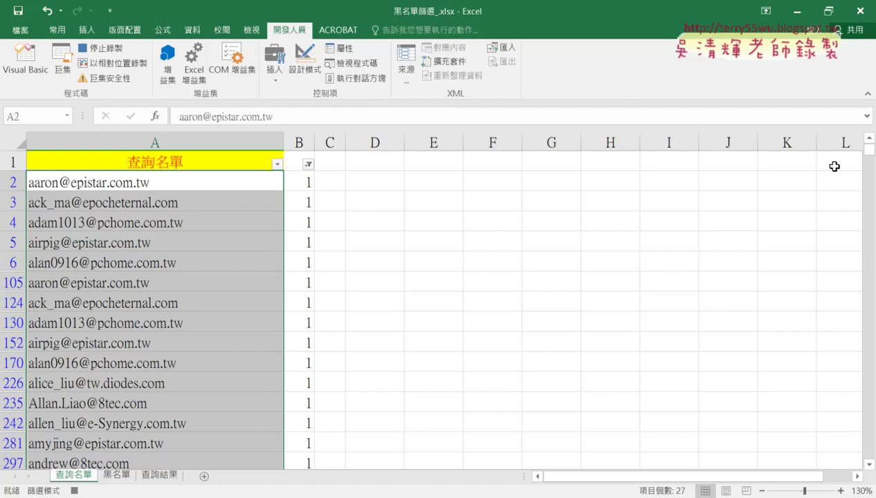
click(304, 182)
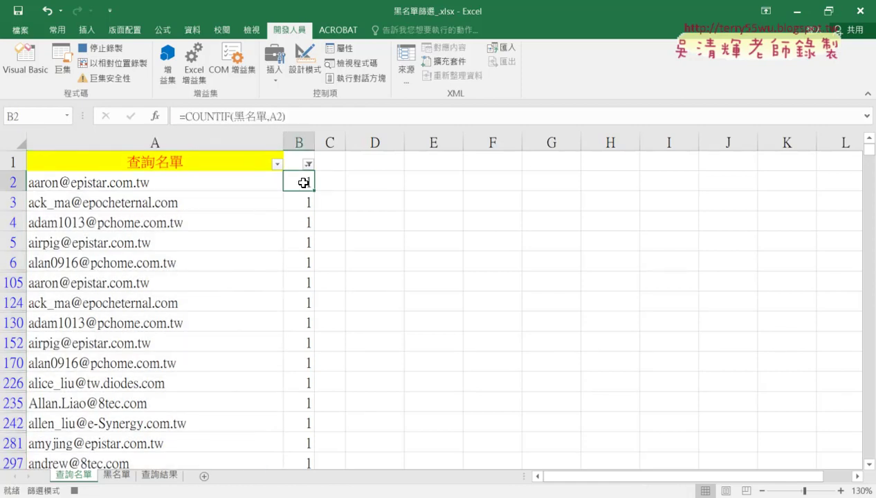
click(211, 114)
click(129, 118)
double_click(315, 189)
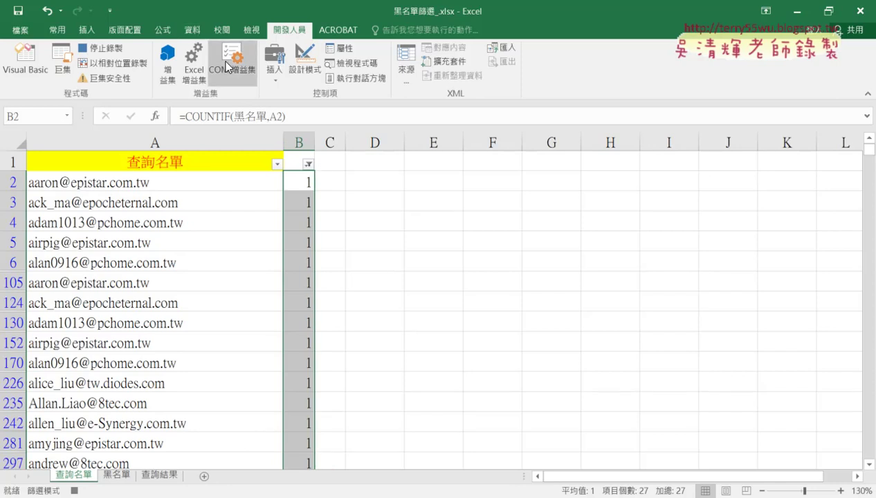
Step: Clear and turn off the list's filter, then go to the 查詢結果 sheet
click(195, 32)
click(393, 69)
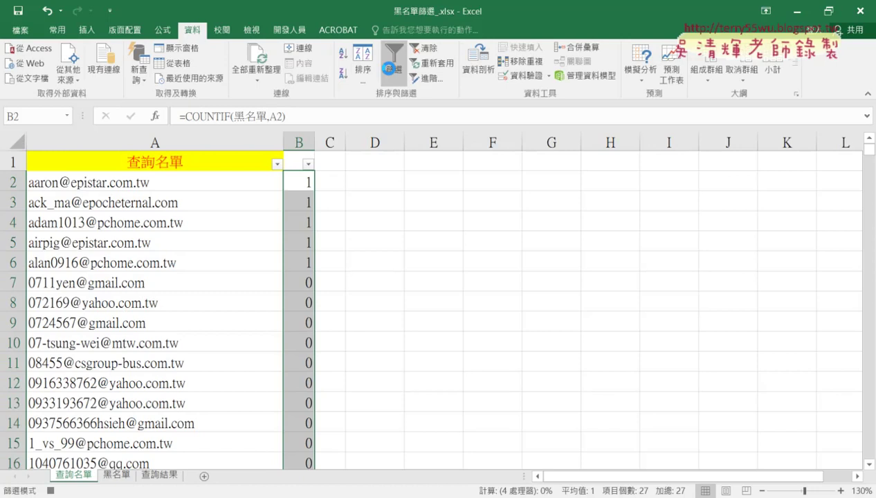
click(393, 69)
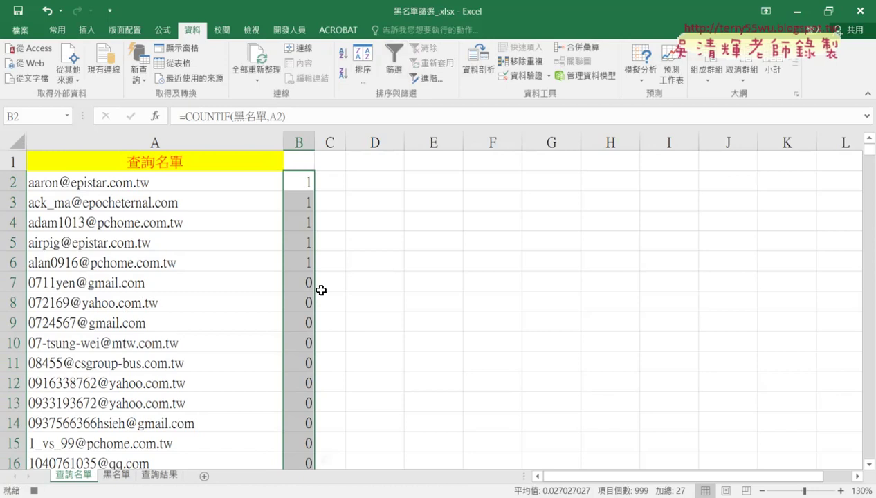
click(160, 474)
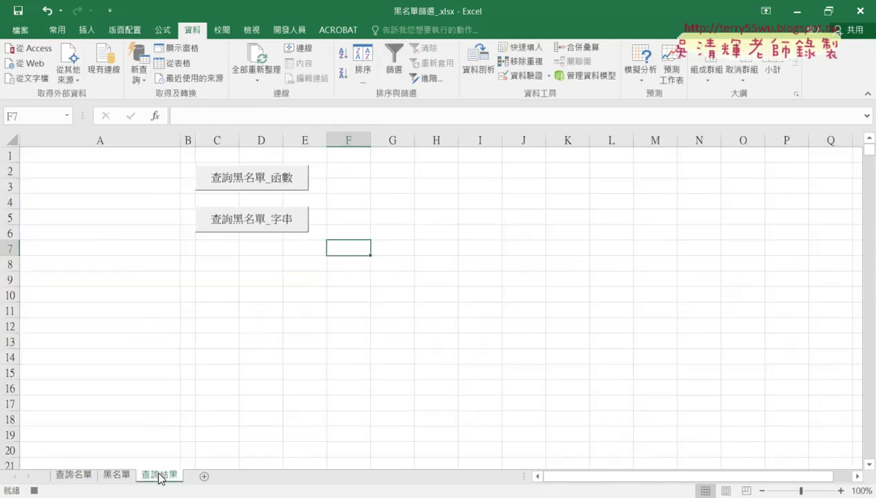
click(290, 30)
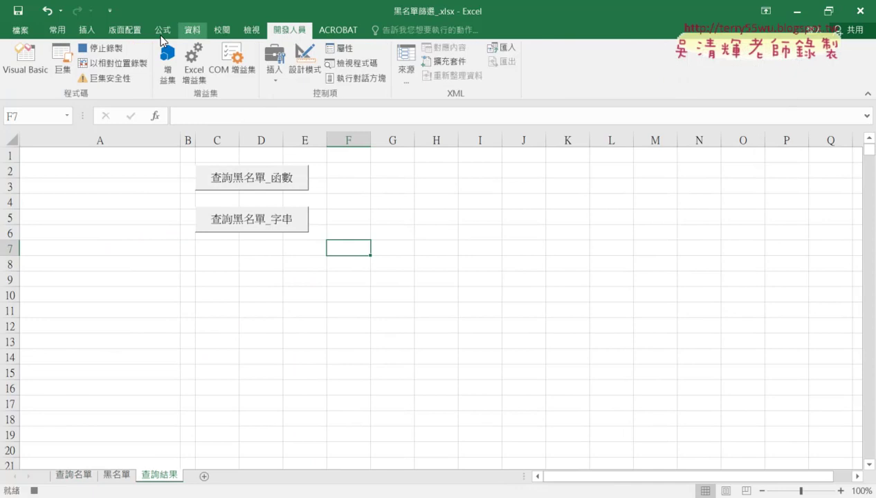
Step: Stop the old recording and enter 黑名單篩選 as a new macro's name
click(101, 48)
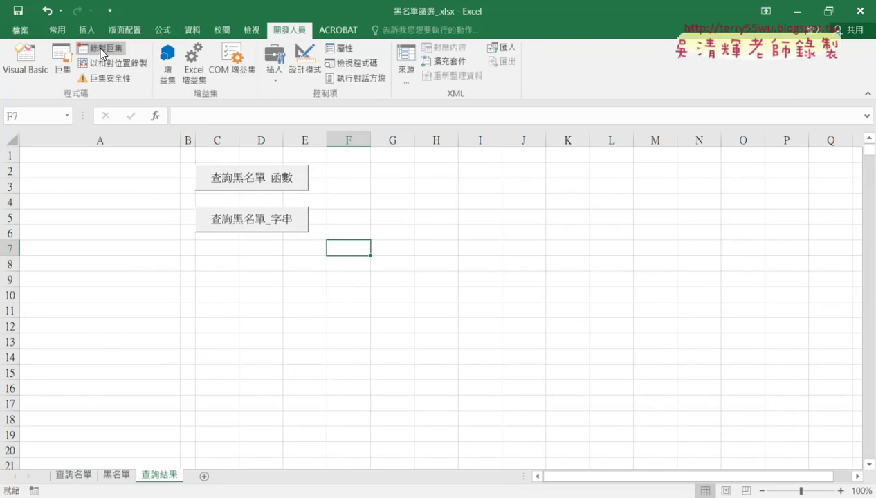
click(101, 49)
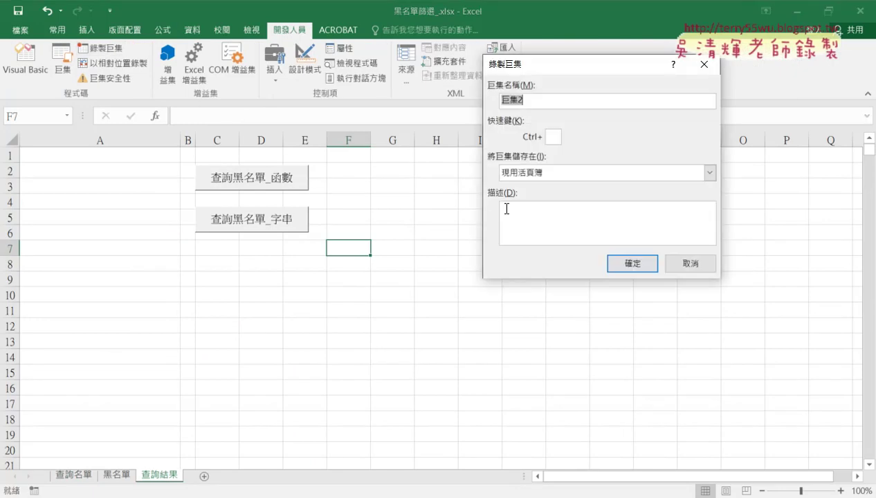
text(ㄏㄟ)
key(space)
text(ㄇㄧㄥˊㄉㄢ)
key(space)
text(ㄕ)
text(ㄞ)
key(space)
text(ㄒㄩㄢˇ)
key(Return)
Step: Start recording, replacing the existing 黑名單篩選 macro, and return to 查詢名單
double_click(537, 100)
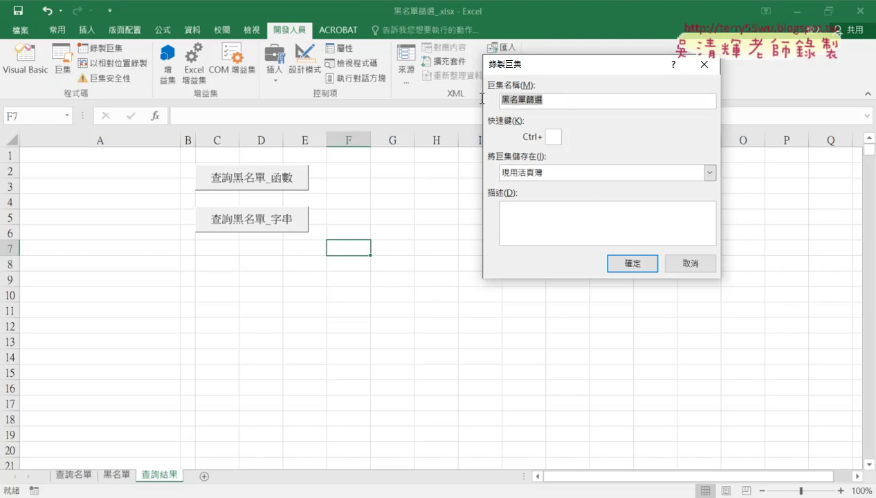
click(631, 265)
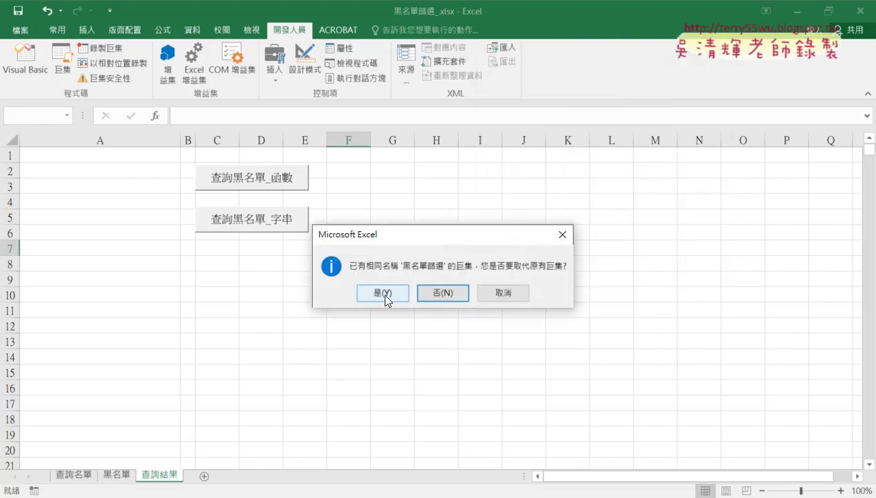
click(382, 293)
click(73, 475)
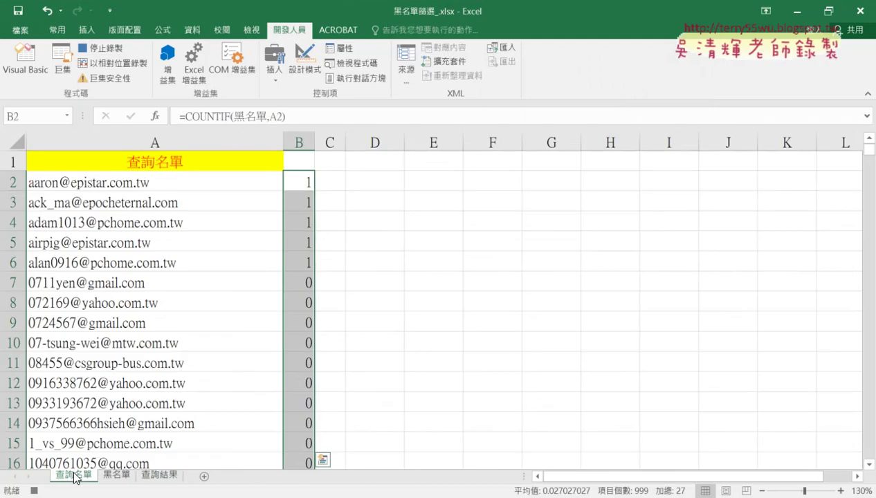
Step: Reconfirm B2's COUNTIF formula and fill it down column B
click(305, 182)
click(216, 117)
click(130, 116)
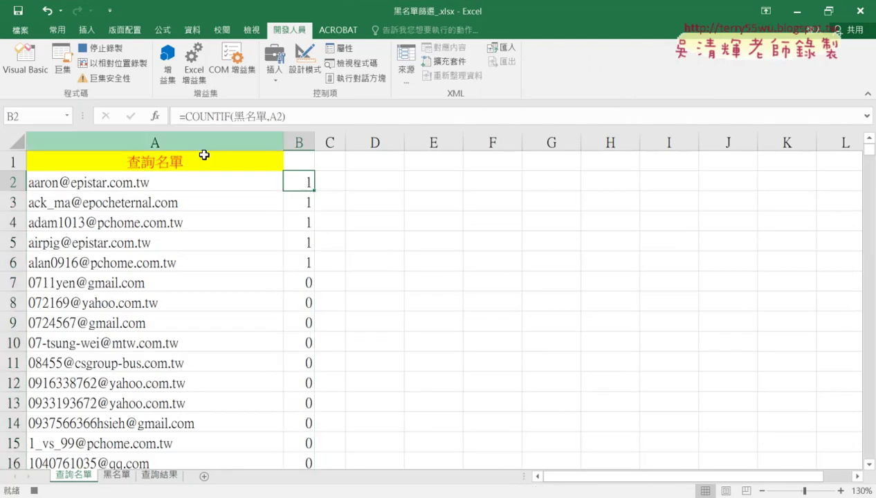
double_click(314, 190)
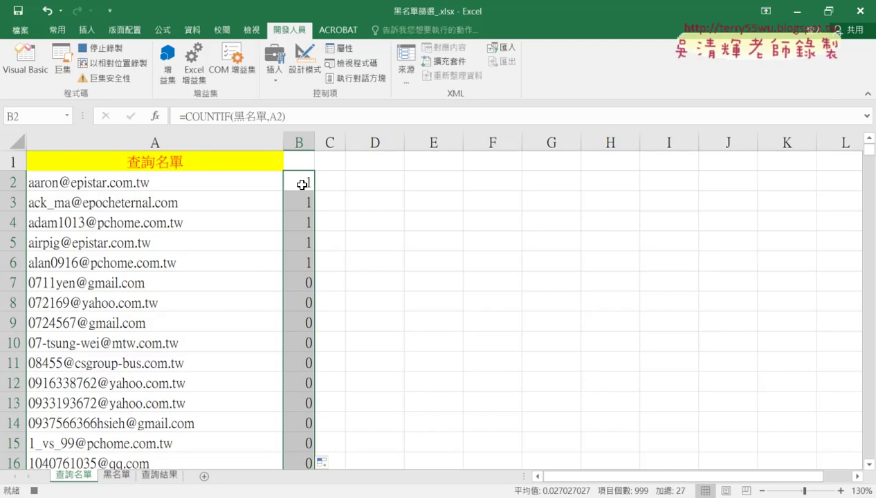
Step: Filter column B to show only 1, then select the 27 emails from A2 down
click(300, 162)
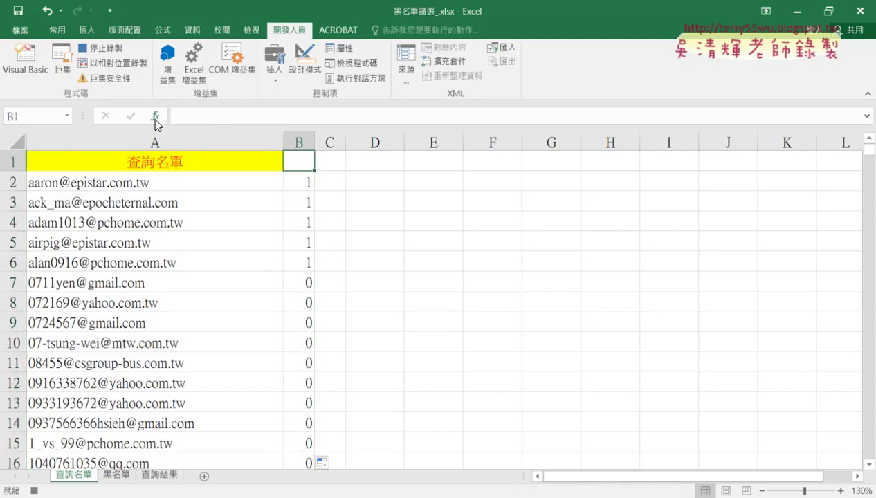
click(194, 30)
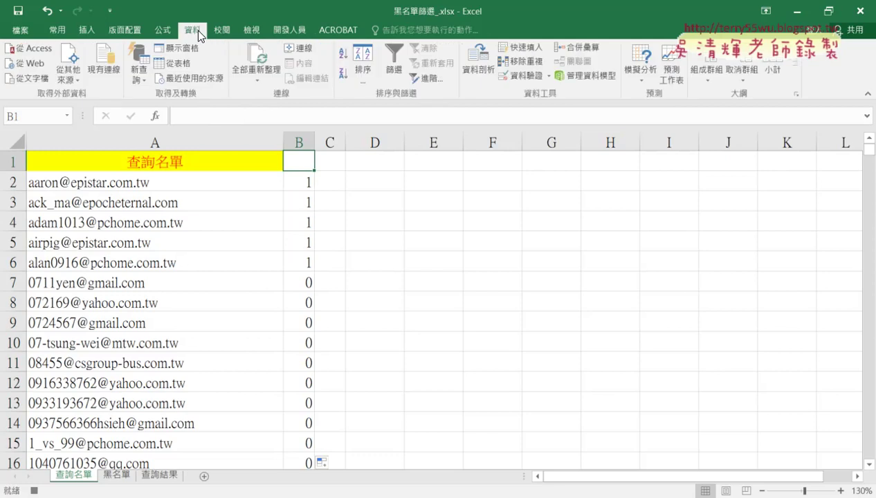
click(388, 76)
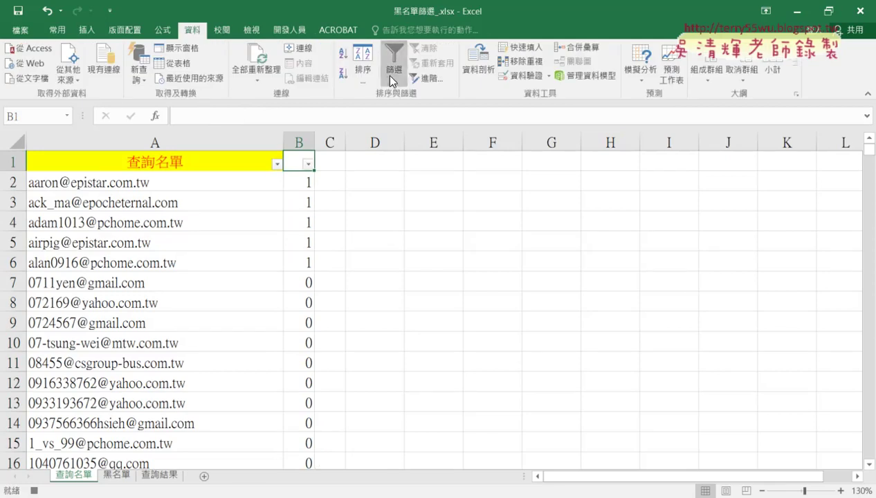
click(309, 167)
click(167, 296)
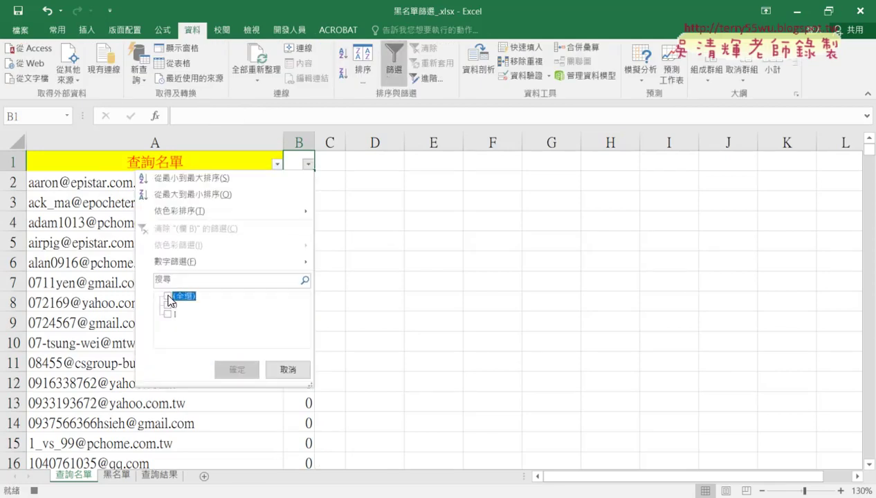
click(167, 313)
click(232, 374)
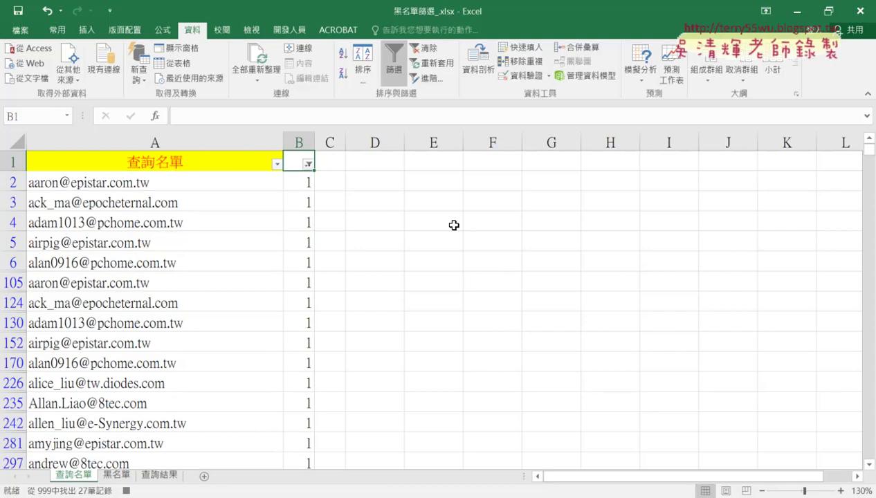
click(200, 180)
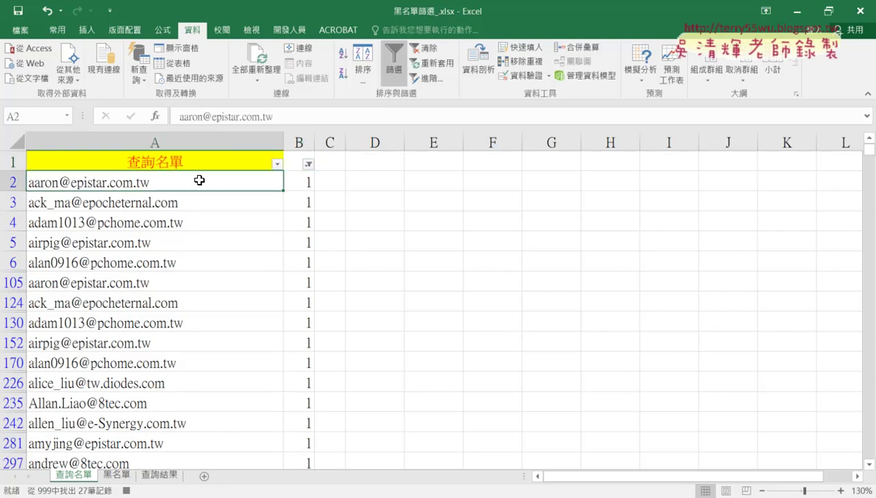
key(ctrl+shift+Down)
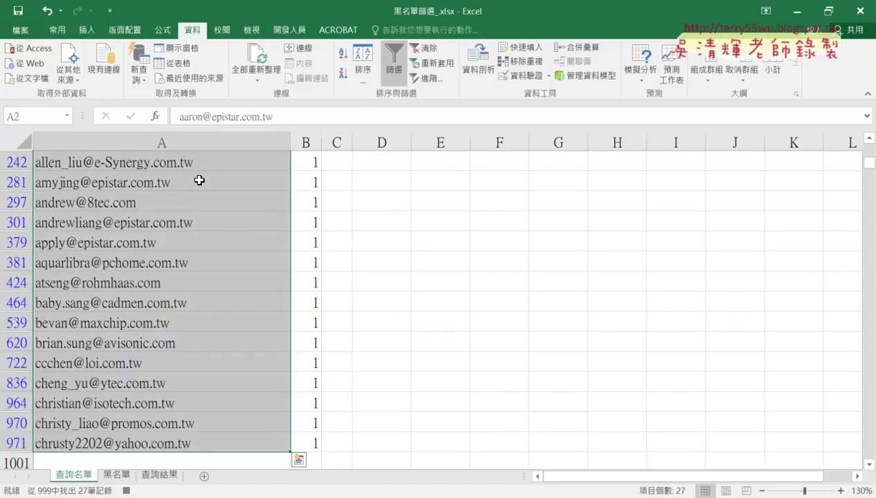
Step: Paste the 27 filtered emails into 查詢結果 cell A1 and stop recording
key(ctrl+c)
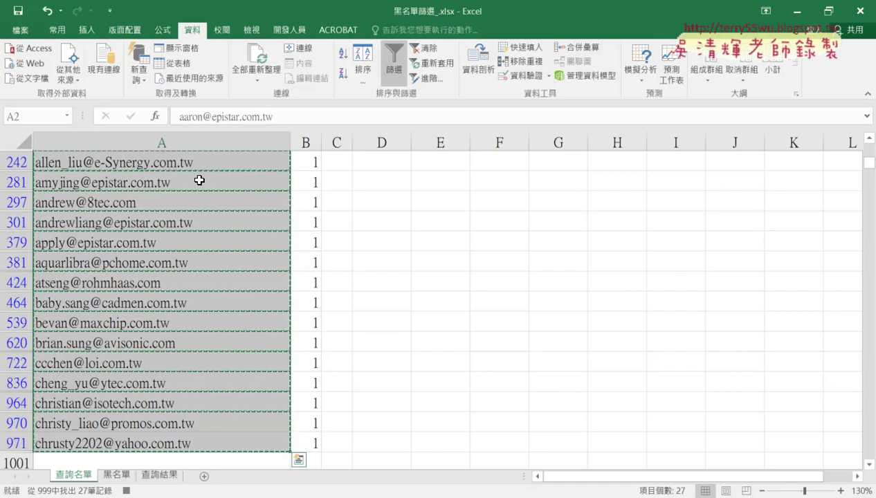
click(159, 476)
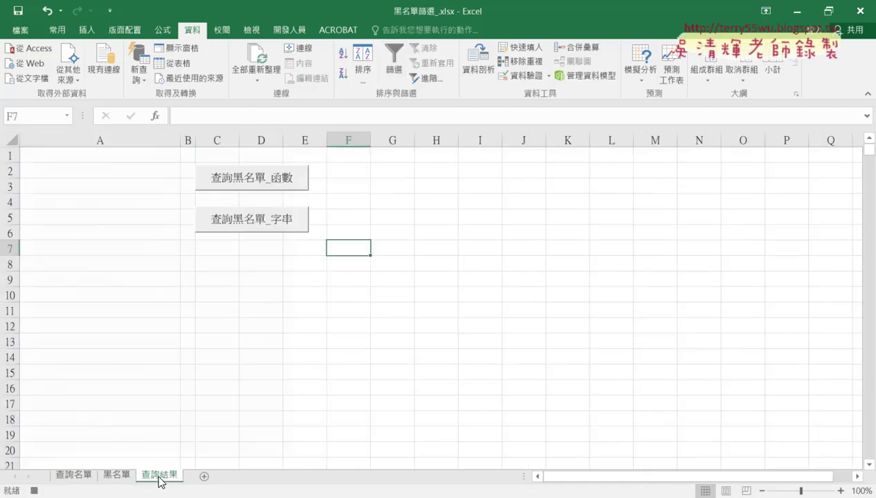
click(123, 158)
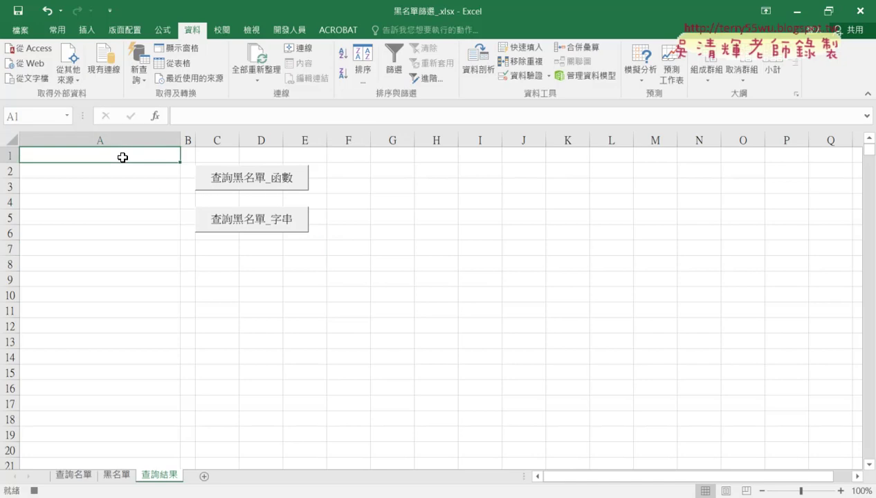
key(ctrl+v)
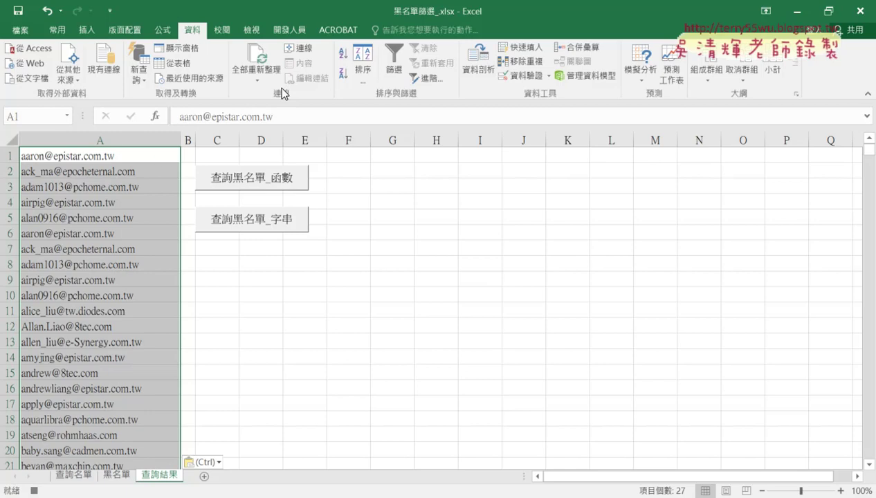
click(284, 30)
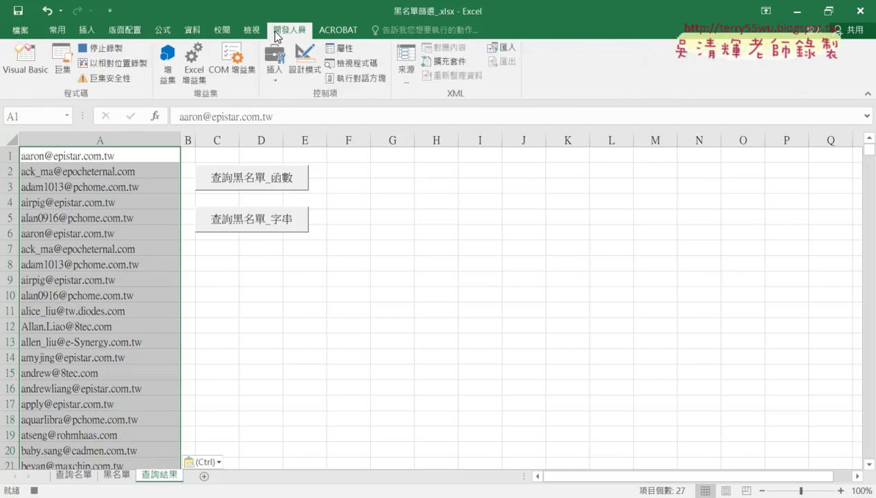
click(97, 52)
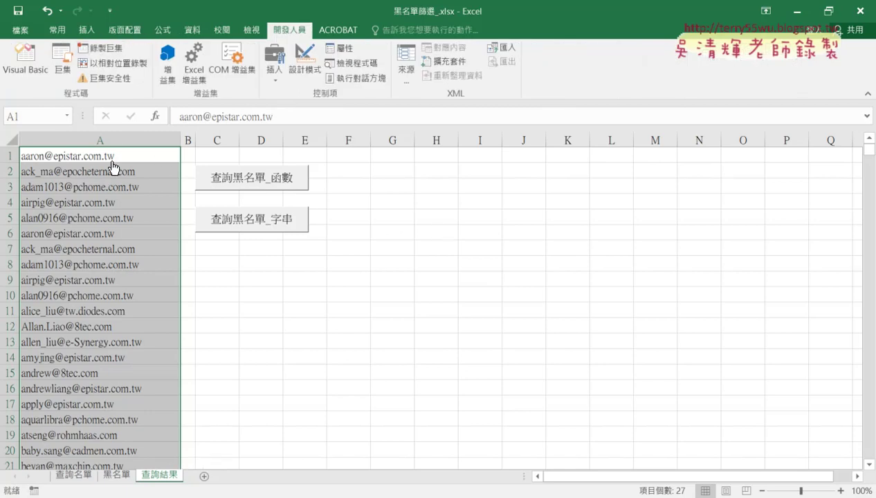
Step: Record a macro named 清除 that selects and deletes column A's emails, then stop
click(357, 260)
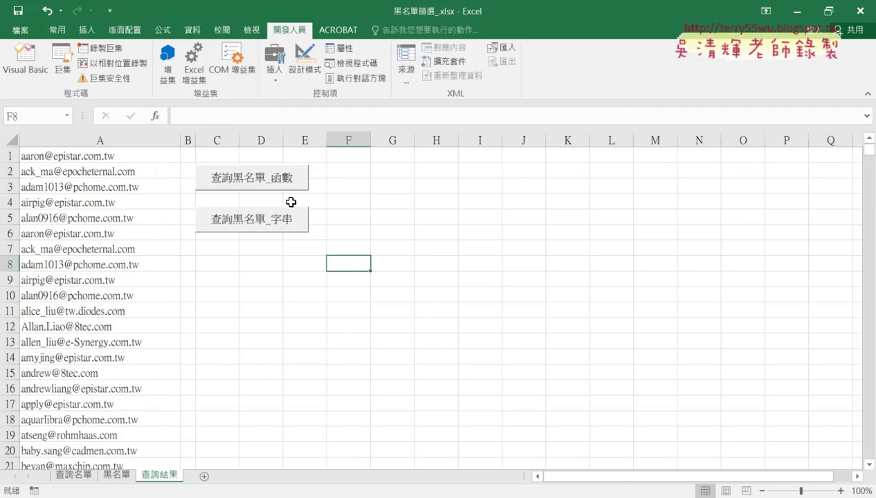
click(100, 48)
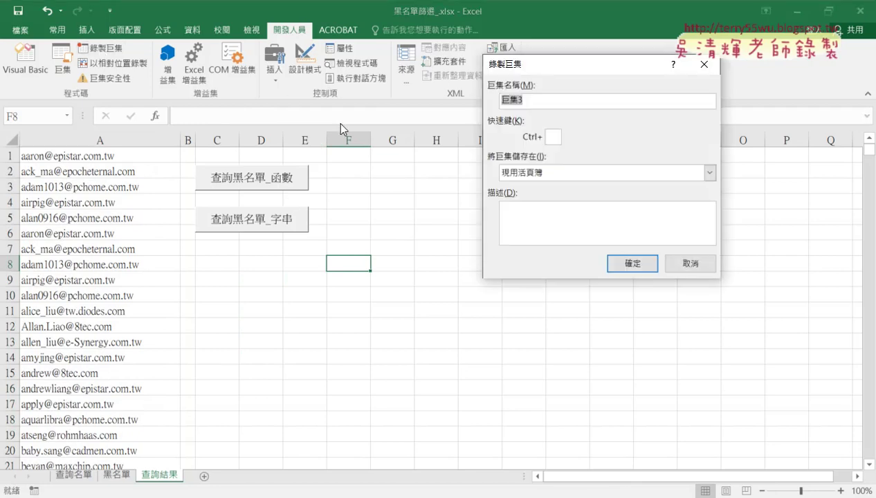
text(ㄑ)
text(清除)
click(640, 266)
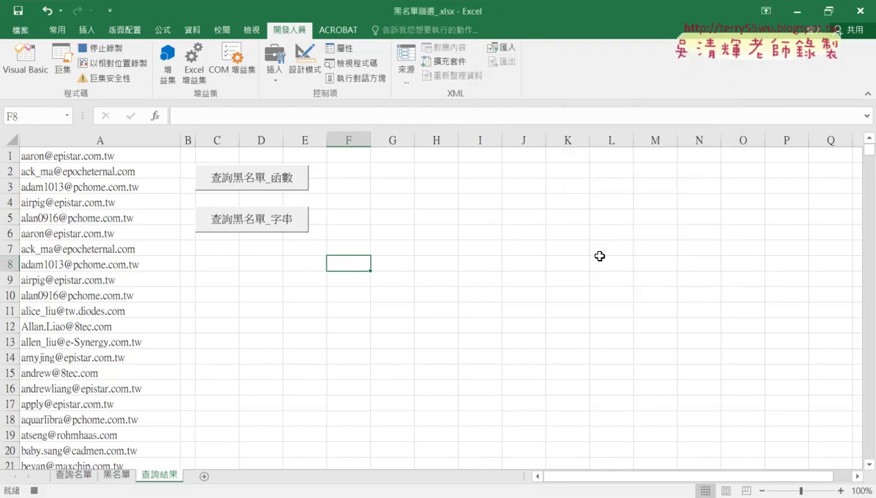
click(147, 157)
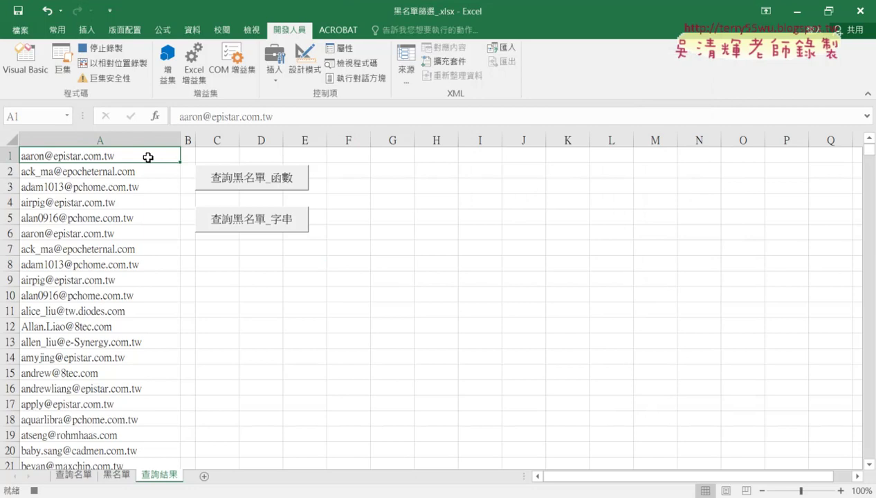
key(ctrl+shift+Down)
key(Delete)
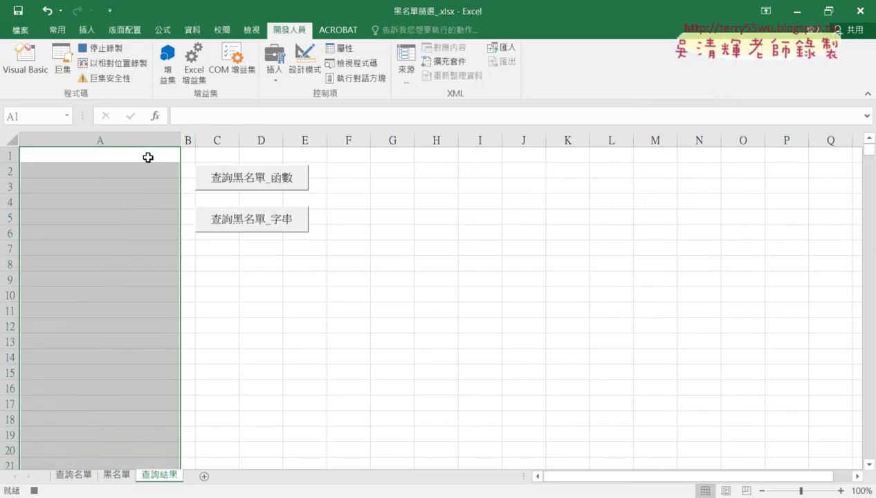
click(104, 48)
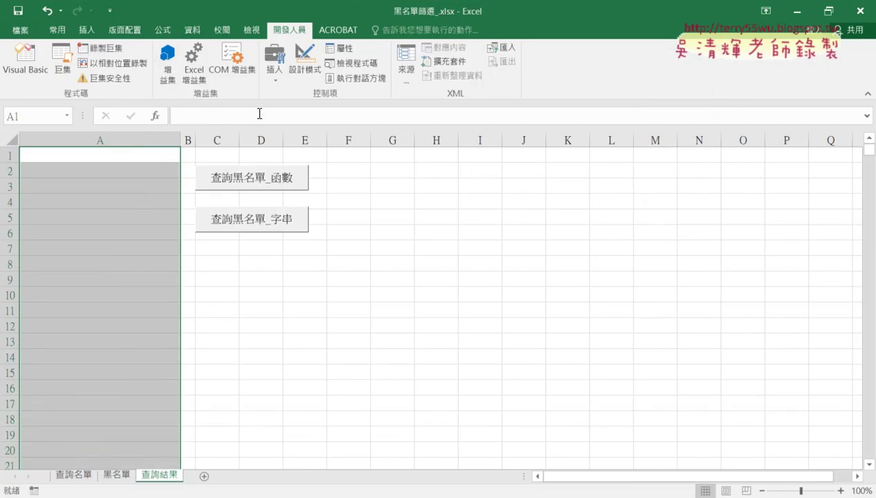
Step: Assign 黑名單篩選 to the 查詢黑名單_函數 button and relabel it 黑名單篩選
right_click(261, 181)
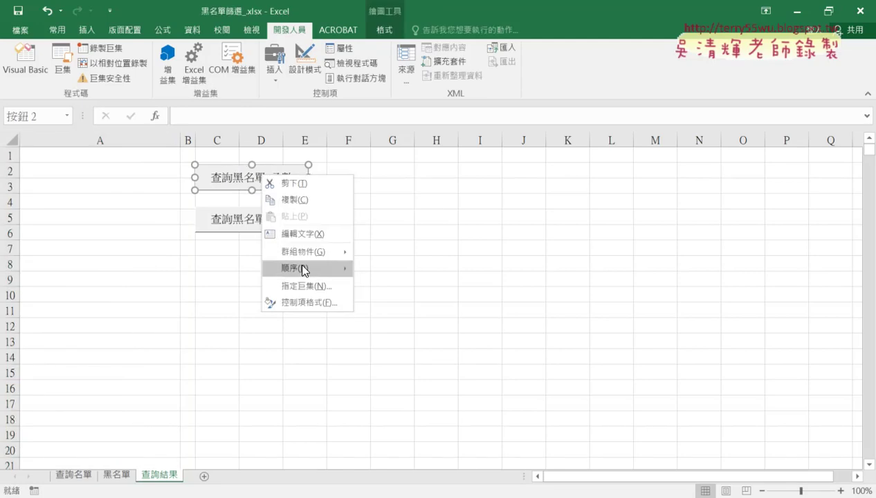
click(310, 286)
drag(305, 142, 548, 142)
click(464, 200)
drag(463, 175, 402, 176)
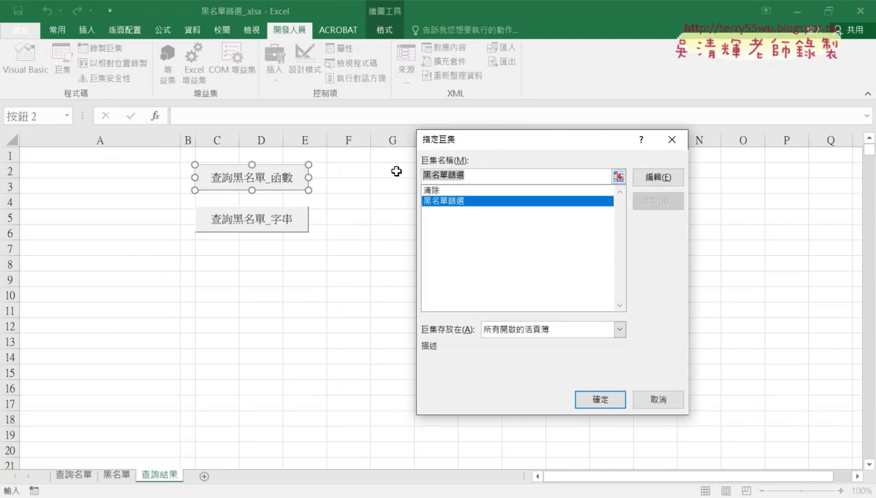
click(599, 400)
click(212, 179)
key(shift+End)
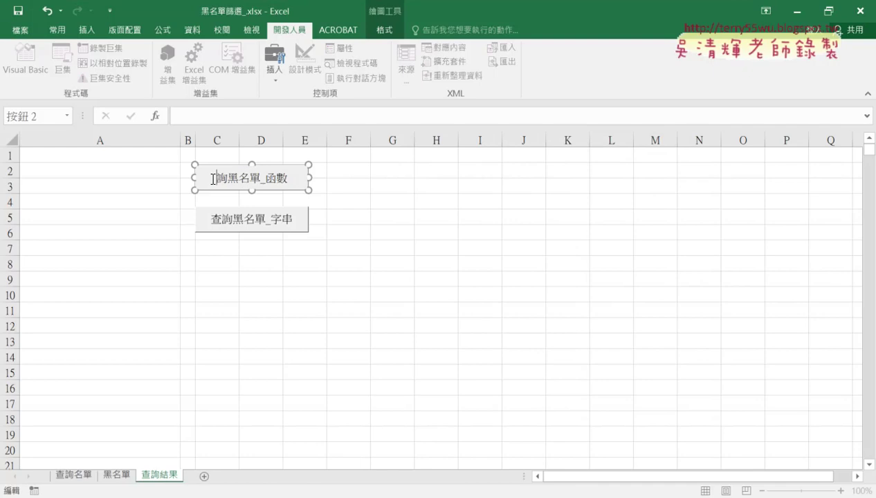
key(Delete)
key(ctrl+v)
Step: Assign 清除 to the 查詢黑名單_字串 button and relabel it 清除
right_click(253, 231)
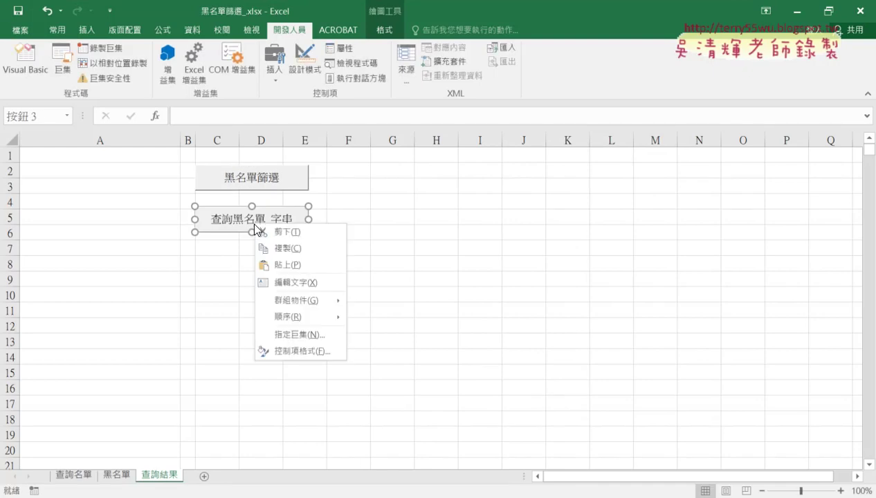
click(298, 331)
click(175, 238)
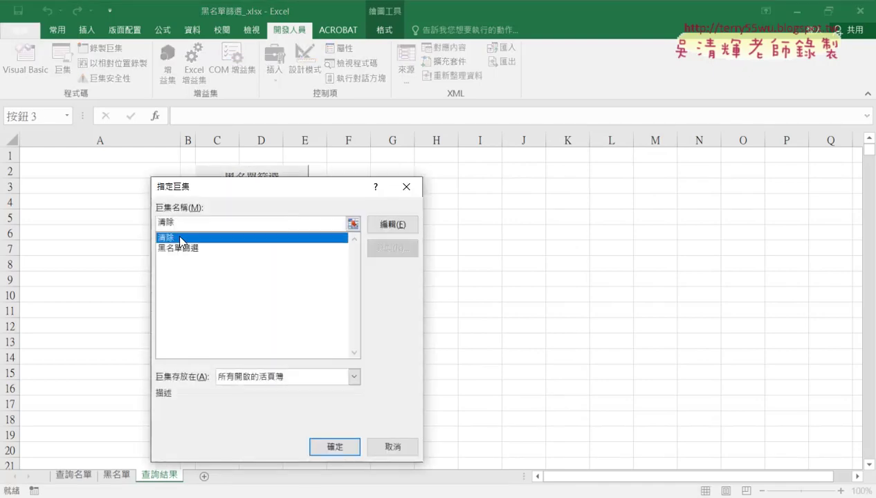
click(335, 447)
click(216, 219)
key(shift+Home)
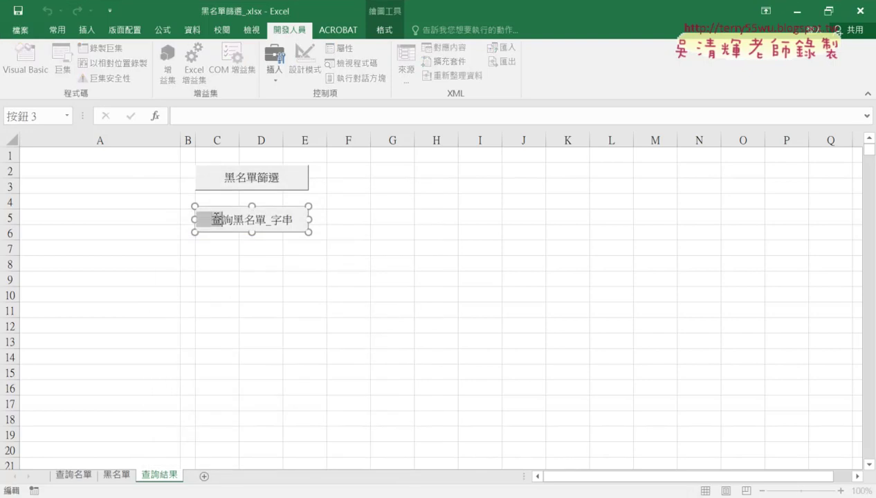
key(Delete)
key(Delete)
key(Delete)
key(Delete)
key(Delete)
text(清除)
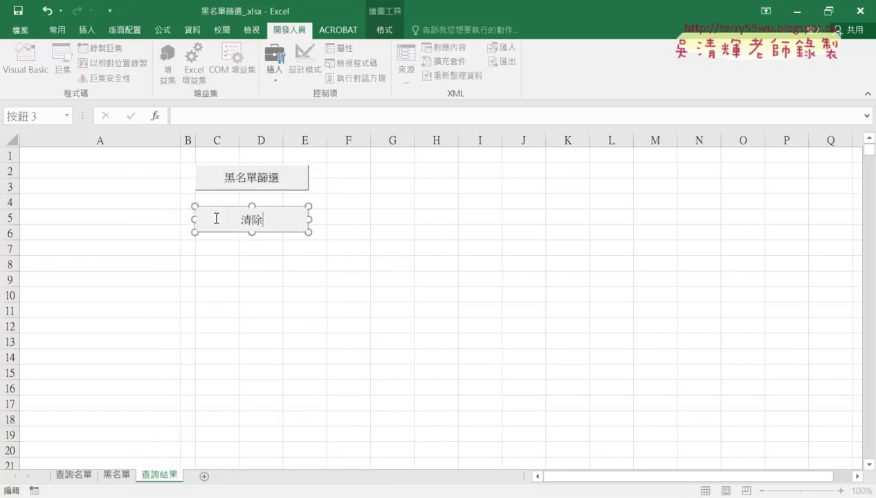
click(467, 402)
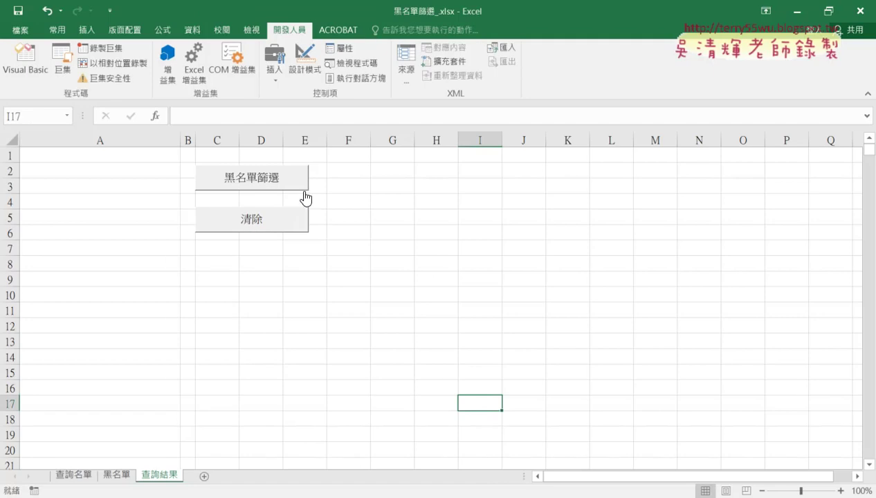
click(278, 178)
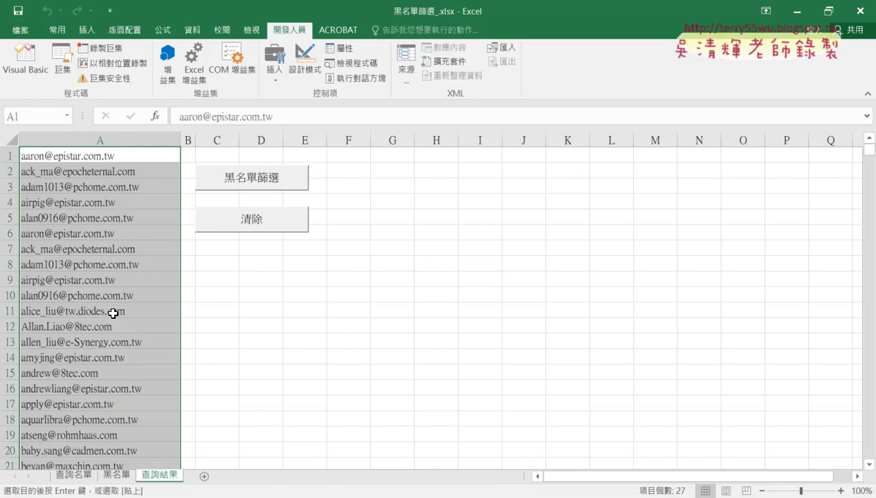
click(240, 225)
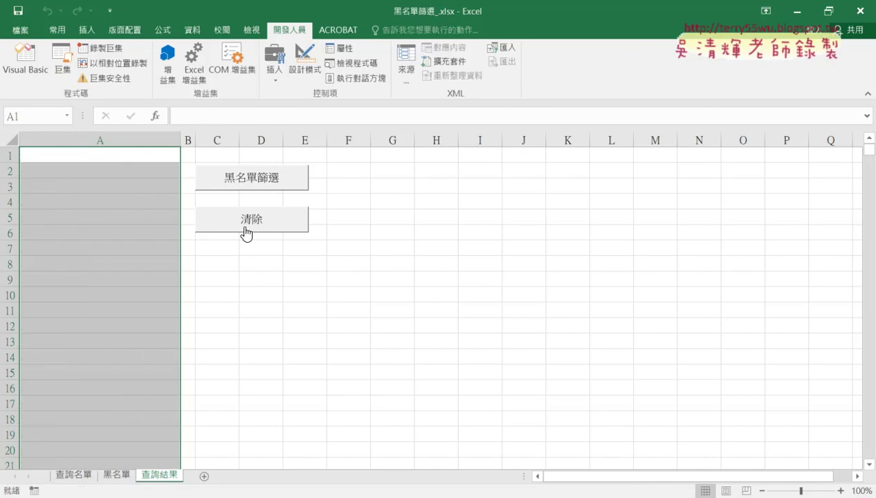
click(257, 179)
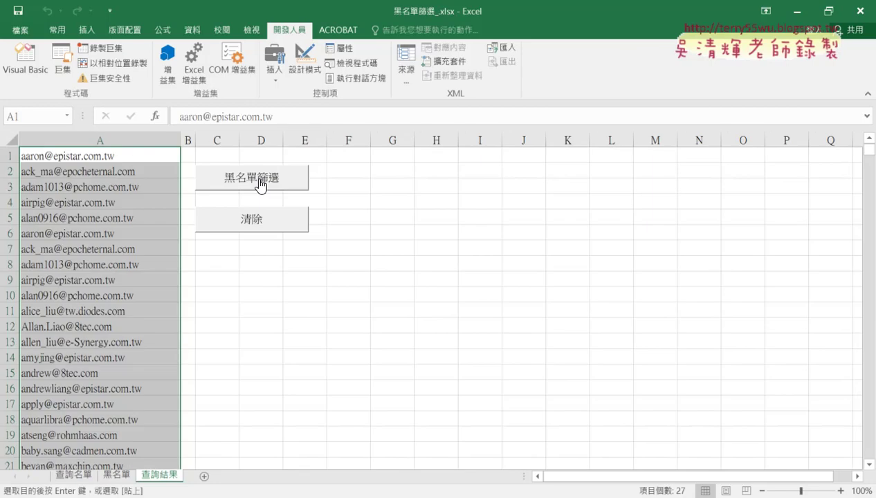
click(270, 220)
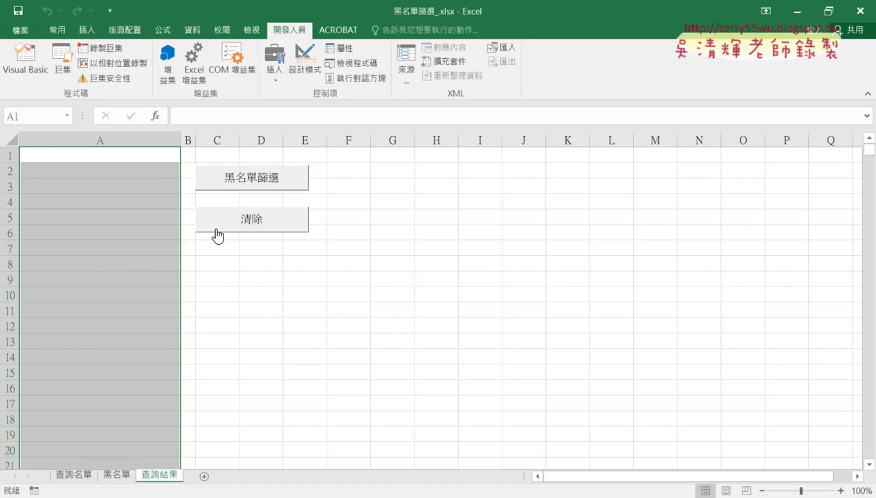
click(244, 181)
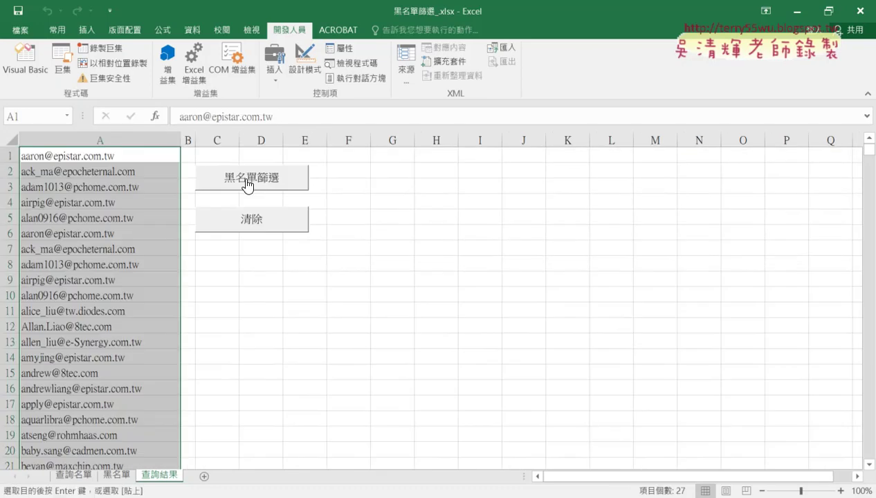
click(254, 230)
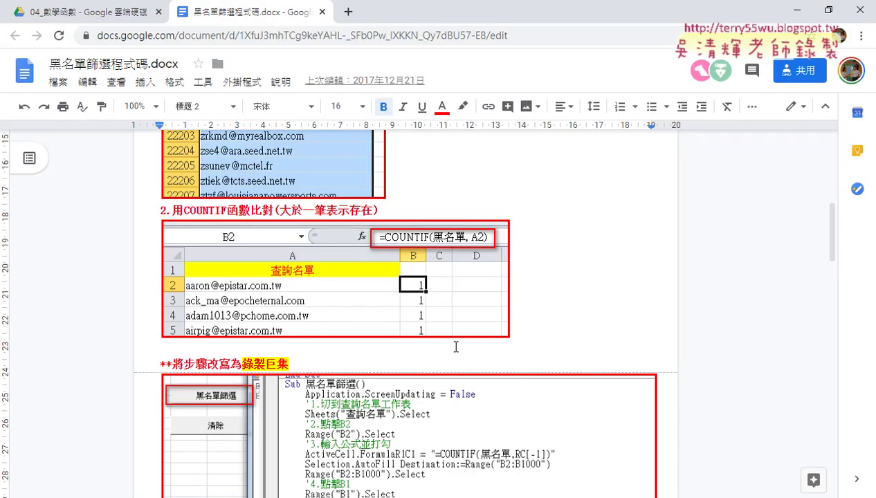
Step: Scroll to the code notes and point out the screen-updating and step comments
scroll(553, 332, down, 3)
scroll(373, 222, down, 3)
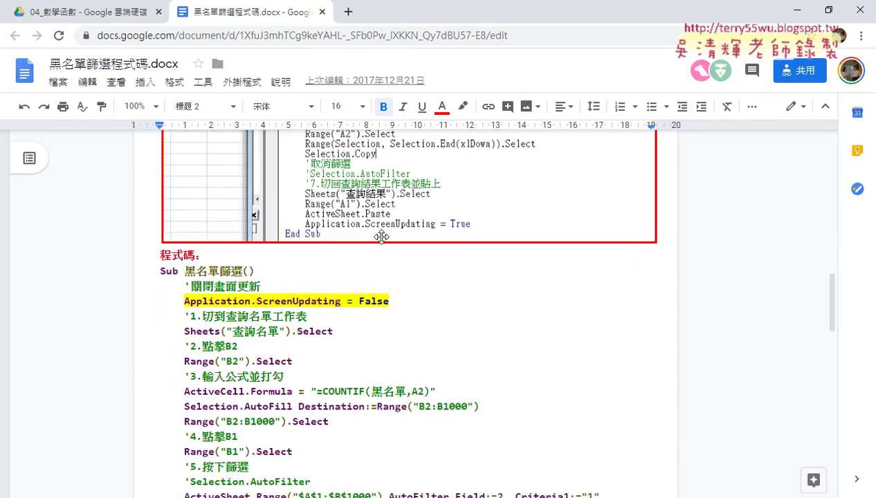
scroll(374, 221, down, 2)
scroll(287, 223, up, 1)
click(186, 216)
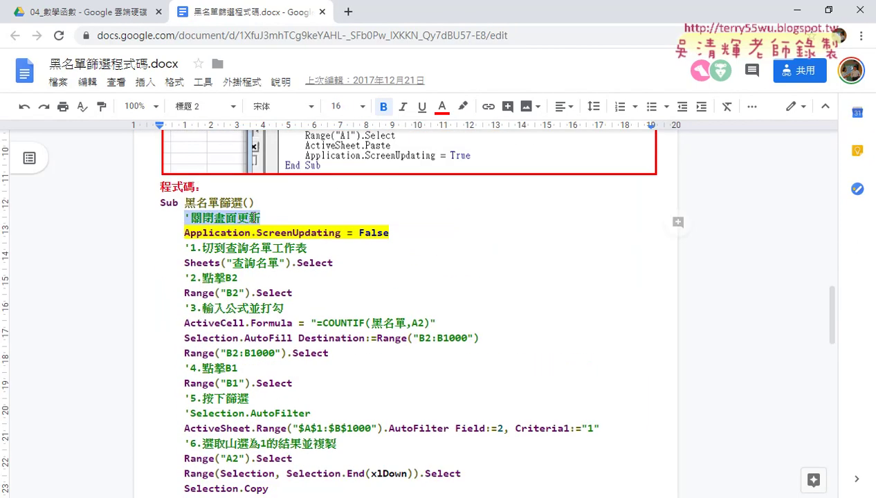
click(183, 248)
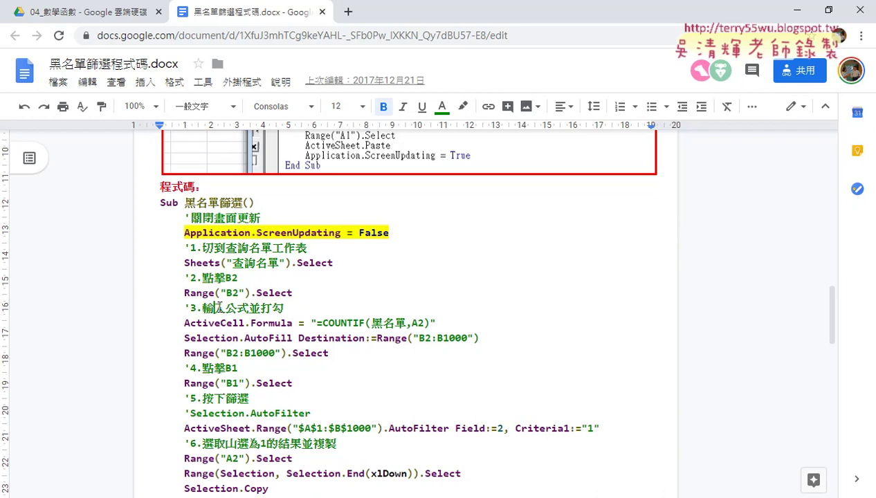
Step: Highlight the step 5, step 6 and 取消篩選 comments, then return to Excel
scroll(253, 279, down, 2)
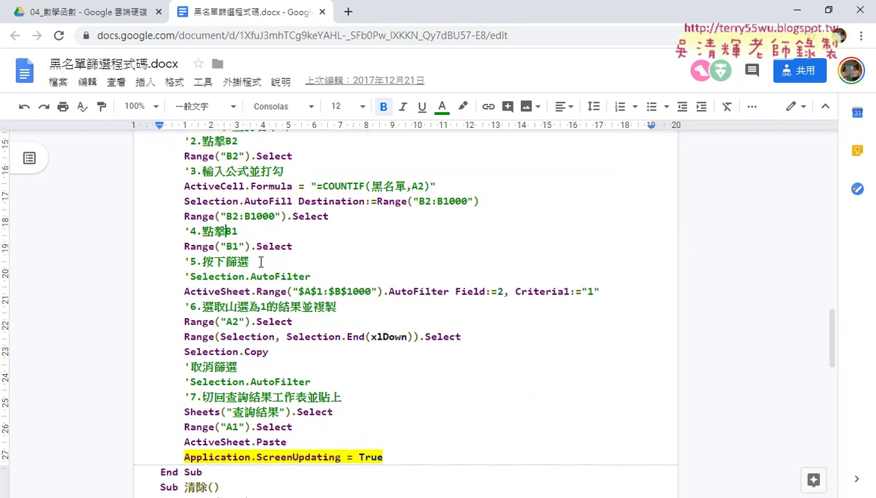
drag(258, 262, 177, 261)
drag(347, 308, 185, 308)
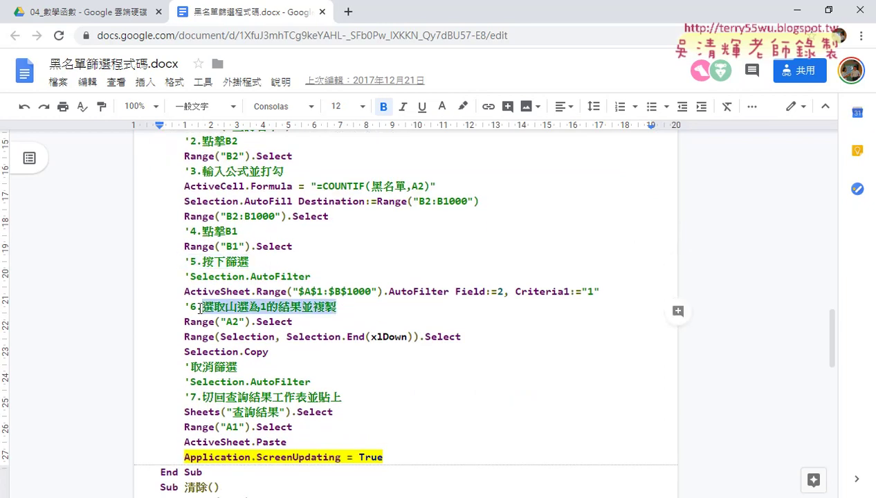
drag(237, 367, 183, 366)
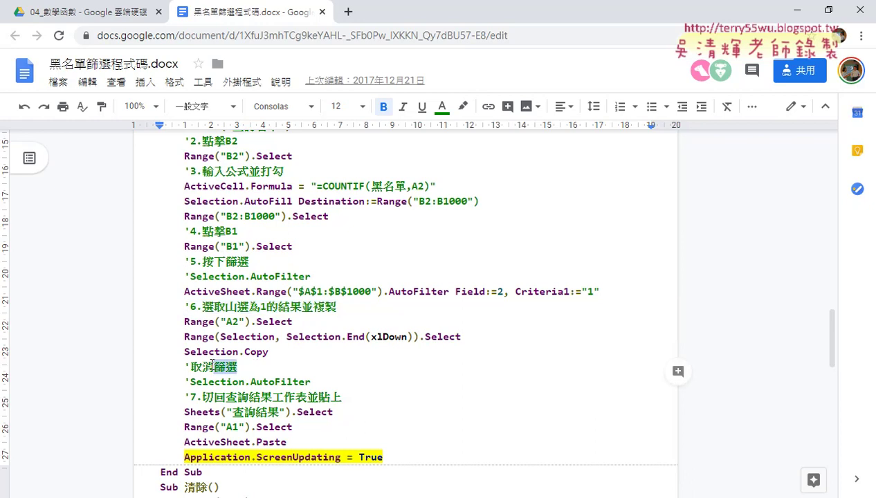
click(332, 412)
key(alt+Tab)
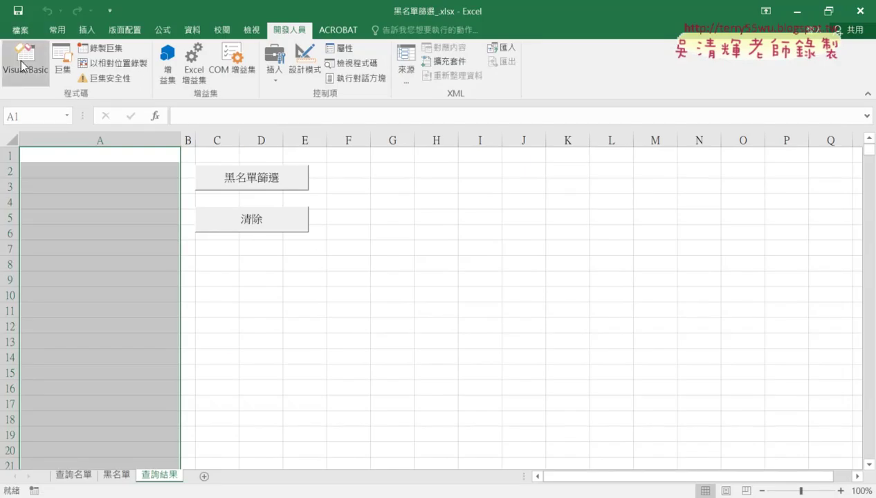
Step: Open Module1 in the VBA editor, maximize it, and select the 黑名單篩選 macro body
click(26, 59)
click(25, 160)
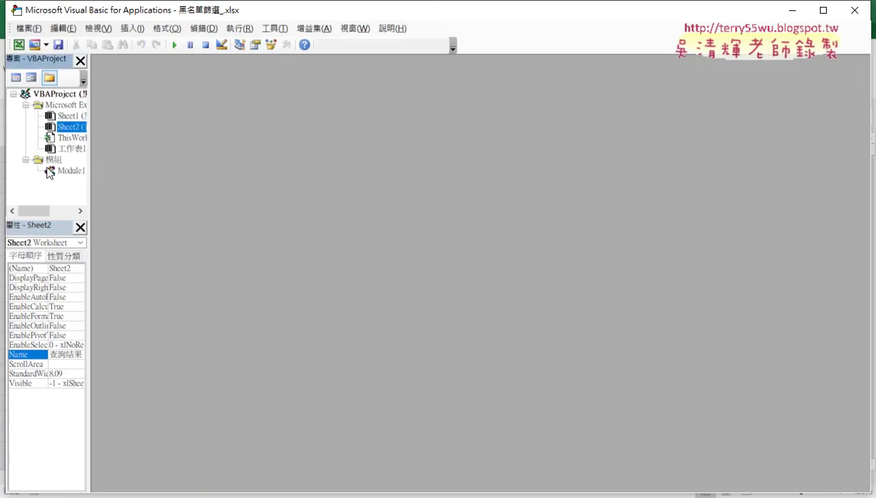
double_click(69, 171)
double_click(219, 83)
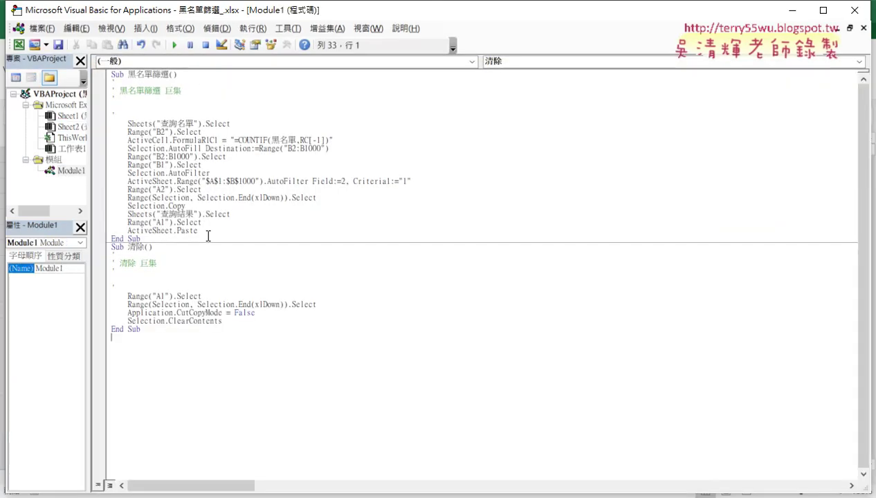
drag(200, 232, 108, 123)
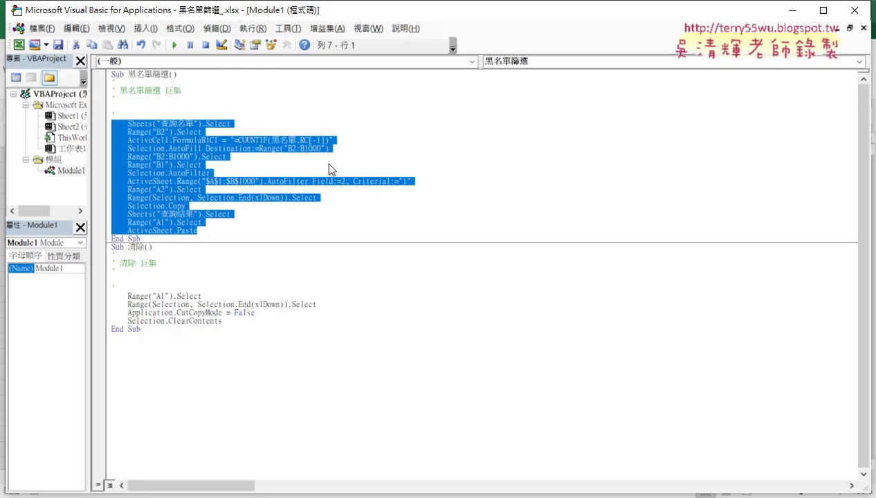